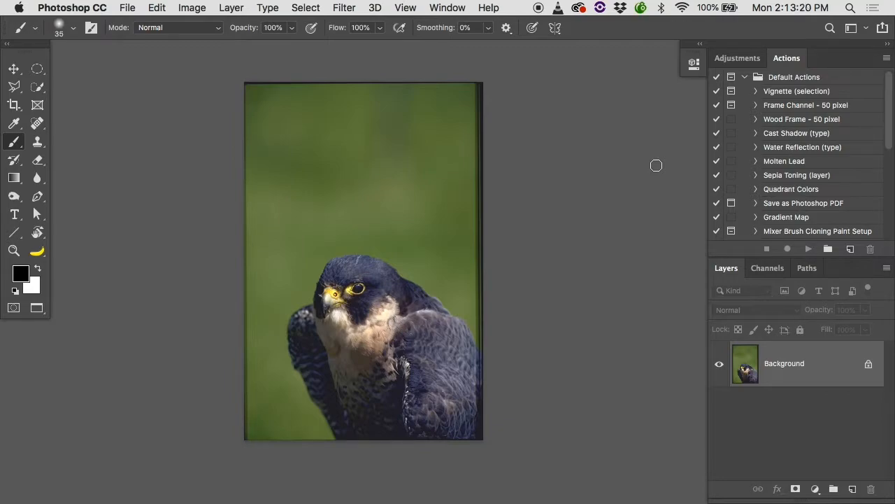
Step: Start a Color Range selection on the falcon photo using Sampled Colors, with the dialog moved clear of the image
{"action": "left_click", "coordinate": [317, 6]}
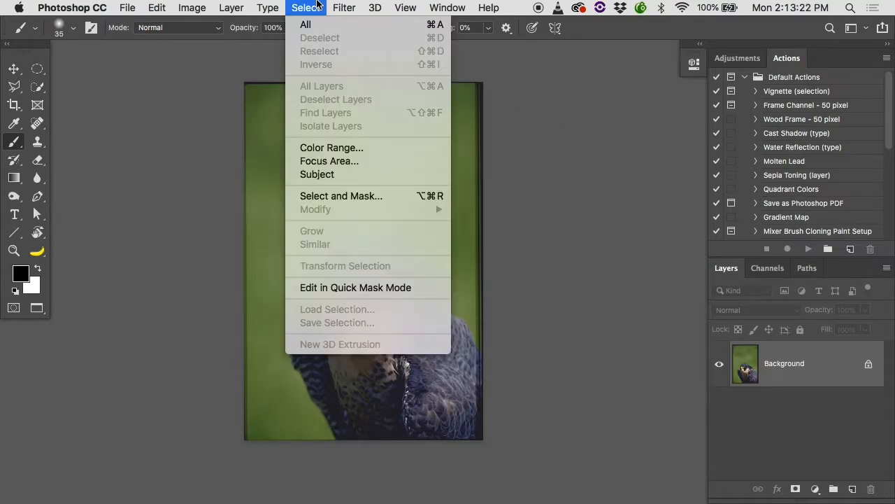
{"action": "left_click", "coordinate": [338, 149]}
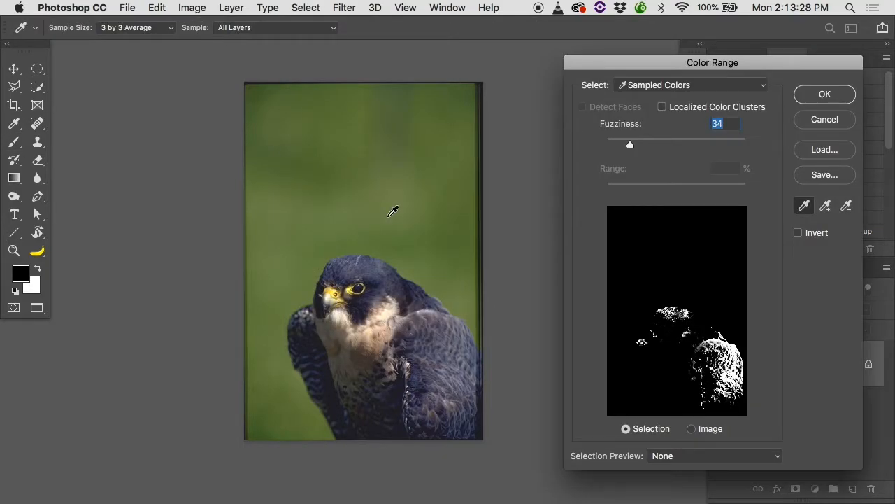
{"action": "scroll", "coordinate": [391, 210], "scroll_direction": "right", "scroll_amount": 5}
{"action": "left_click_drag", "start_coordinate": [625, 69], "coordinate": [468, 60]}
{"action": "left_click", "coordinate": [507, 75]}
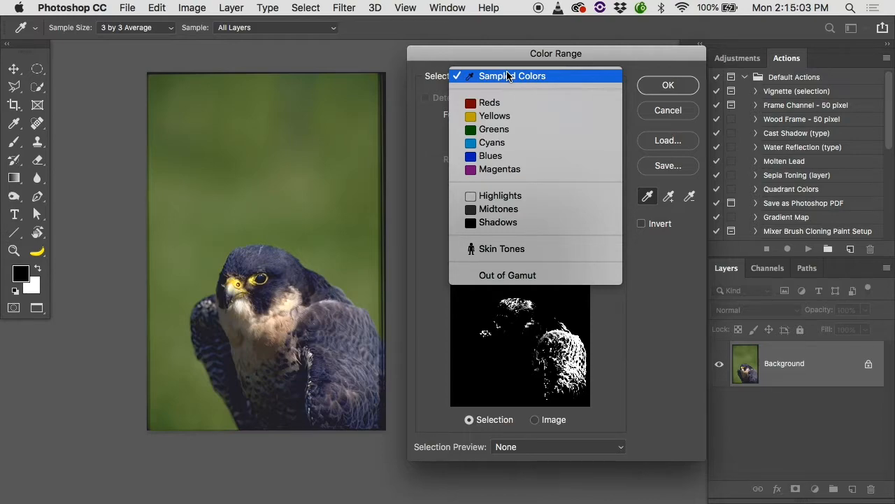
{"action": "left_click", "coordinate": [510, 76]}
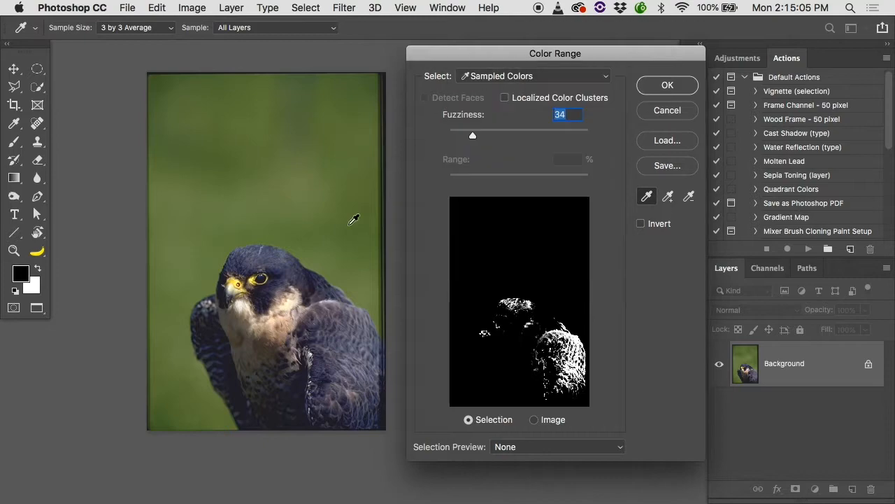
Step: Sample the falcon's dark head feathers as the selection color and set Fuzziness to 81
{"action": "left_click", "coordinate": [266, 263]}
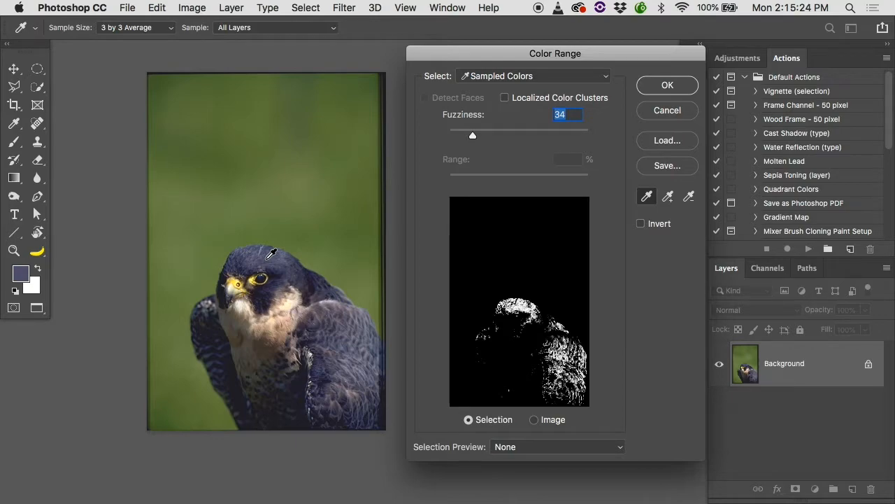
{"action": "mouse_move", "coordinate": [472, 135]}
{"action": "left_mouse_down"}
{"action": "mouse_move", "coordinate": [510, 139]}
{"action": "mouse_move", "coordinate": [479, 139]}
{"action": "left_mouse_up"}
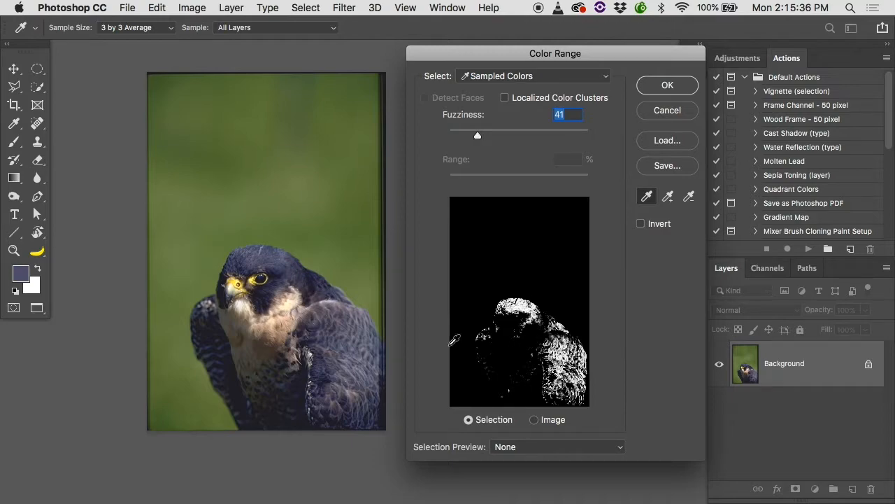
{"action": "left_click", "coordinate": [235, 355]}
{"action": "left_click", "coordinate": [257, 329]}
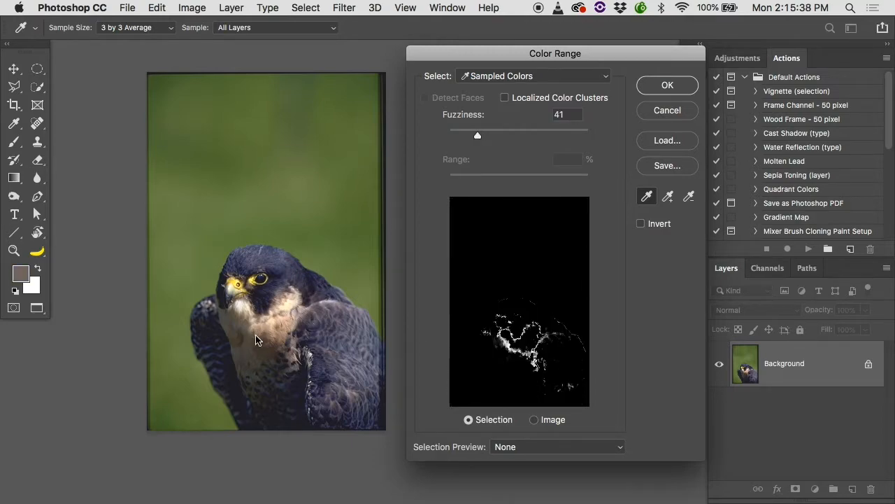
{"action": "left_click", "coordinate": [273, 275]}
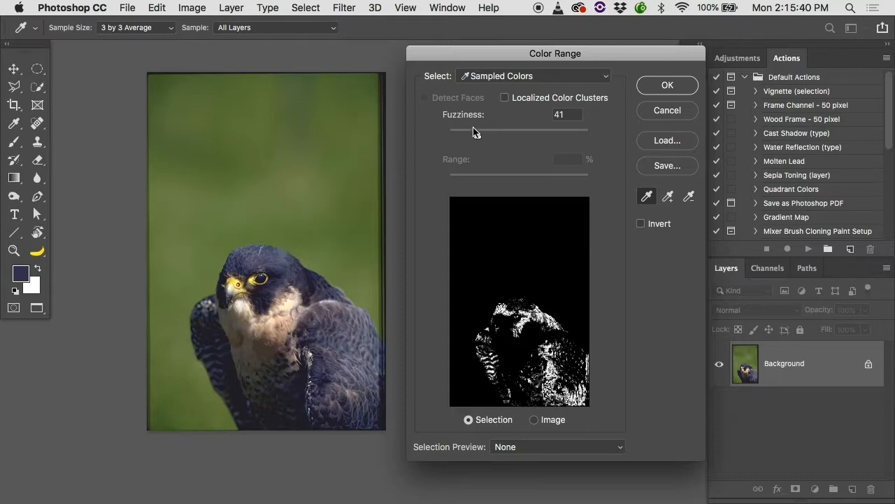
{"action": "left_click_drag", "start_coordinate": [479, 137], "coordinate": [590, 150]}
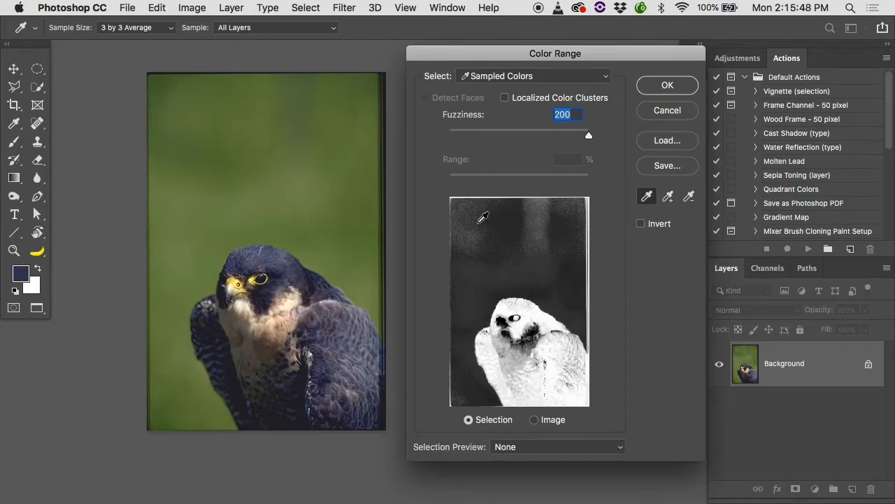
{"action": "left_click_drag", "start_coordinate": [589, 136], "coordinate": [507, 137]}
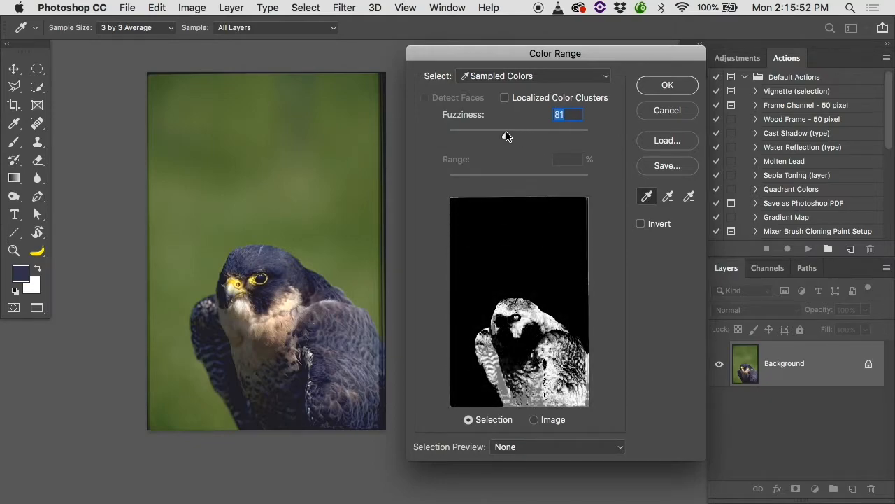
Step: Add the falcon's chest, wing and beak tones to the sampled colors and lower Fuzziness to 44
{"action": "left_click", "coordinate": [669, 198]}
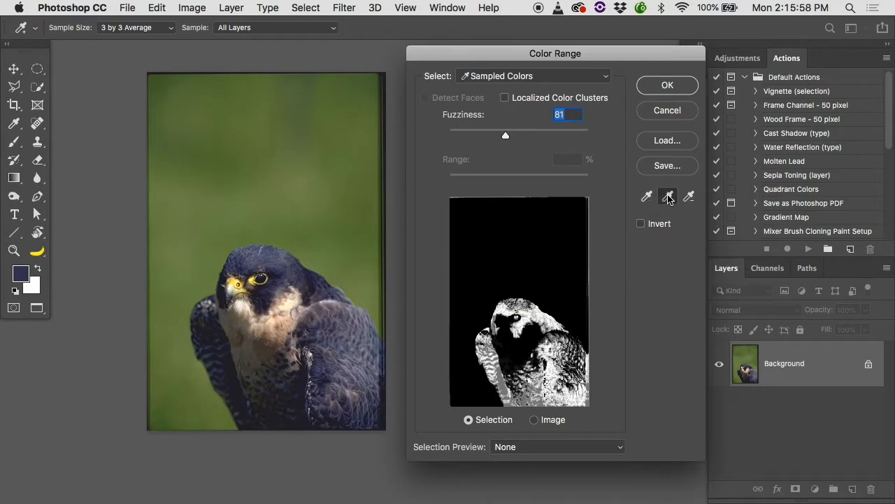
{"action": "left_click", "coordinate": [527, 334]}
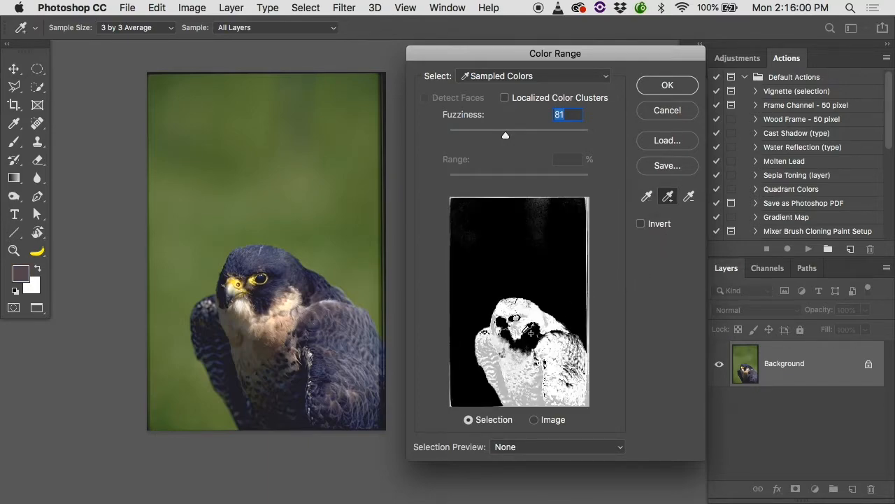
{"action": "left_click", "coordinate": [546, 334]}
{"action": "left_click", "coordinate": [540, 373]}
{"action": "left_click", "coordinate": [521, 378]}
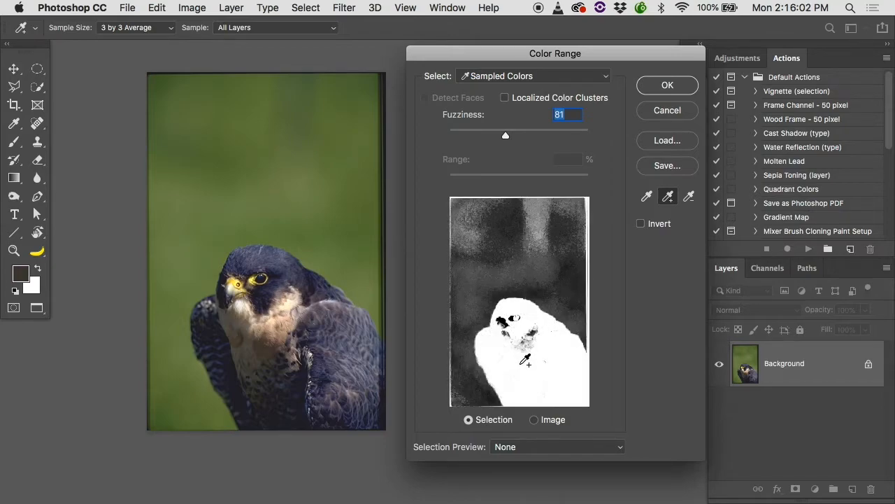
{"action": "left_click", "coordinate": [530, 333]}
{"action": "left_click_drag", "start_coordinate": [506, 131], "coordinate": [480, 136]}
{"action": "left_click", "coordinate": [532, 339]}
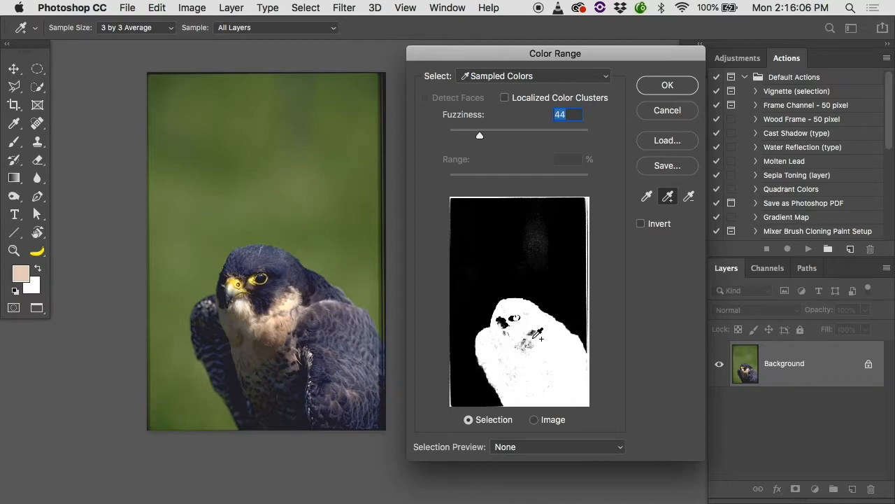
{"action": "left_click", "coordinate": [500, 321]}
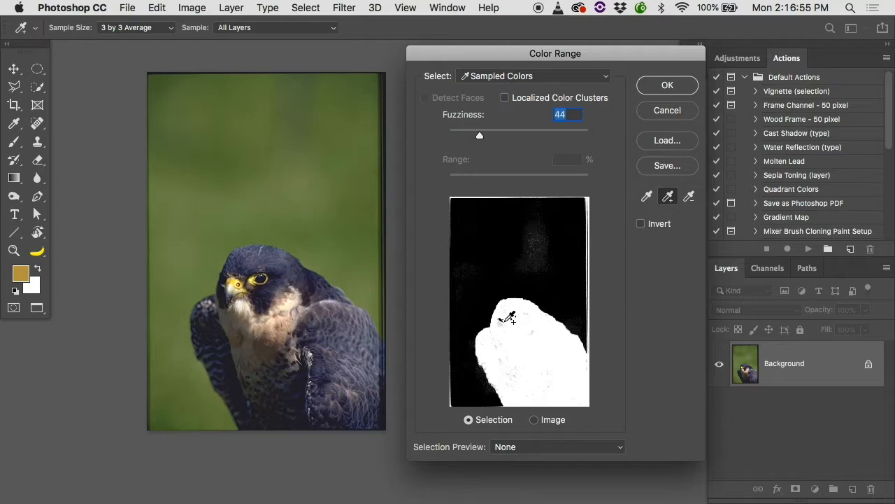
Step: Replace the sample with the green background above the falcon and set Fuzziness to 48
{"action": "left_click", "coordinate": [646, 195]}
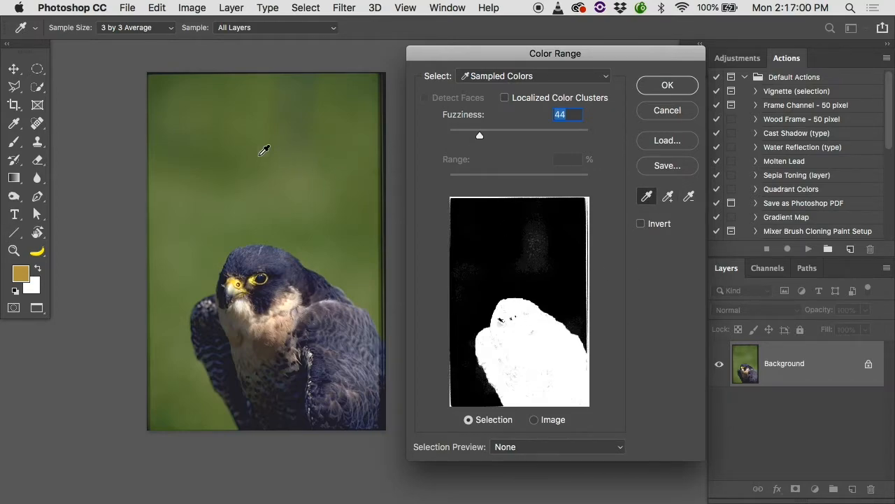
{"action": "left_click", "coordinate": [257, 158]}
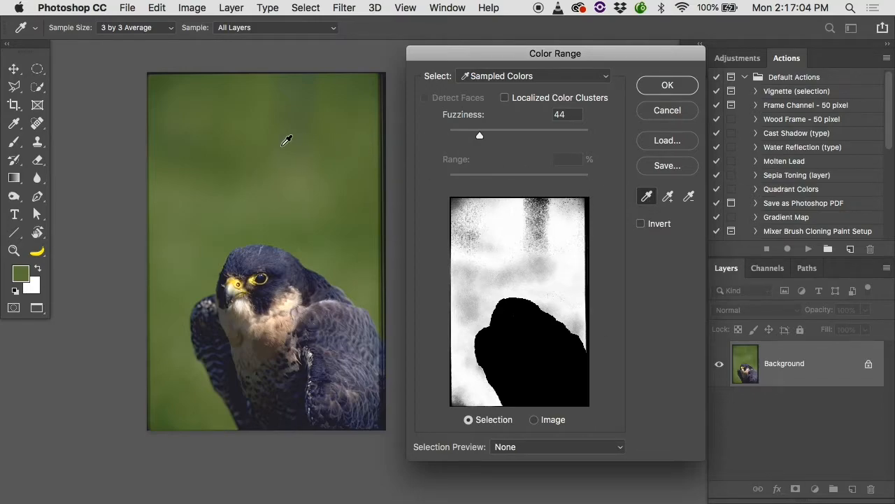
{"action": "mouse_move", "coordinate": [480, 138]}
{"action": "left_mouse_down"}
{"action": "mouse_move", "coordinate": [564, 138]}
{"action": "mouse_move", "coordinate": [482, 135]}
{"action": "left_mouse_up"}
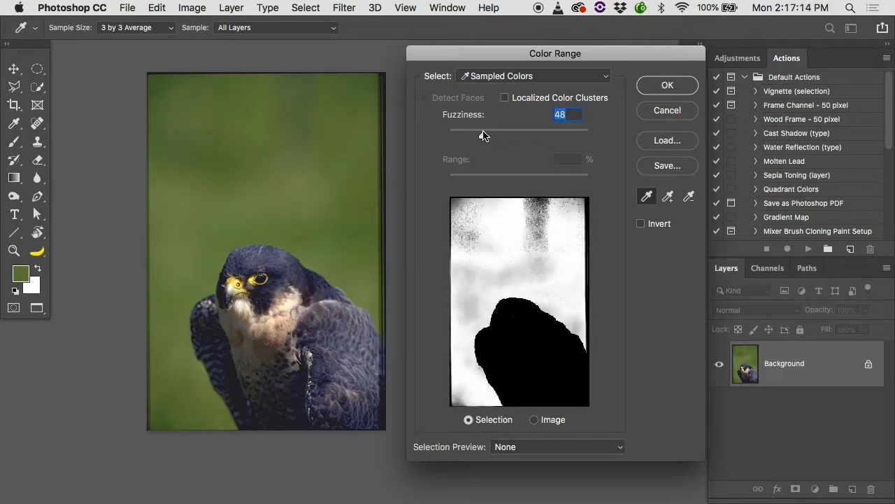
Step: Add the remaining green background shades, including the image's upper edge, to the sampled colors and reduce Fuzziness to 37
{"action": "left_click", "coordinate": [669, 198]}
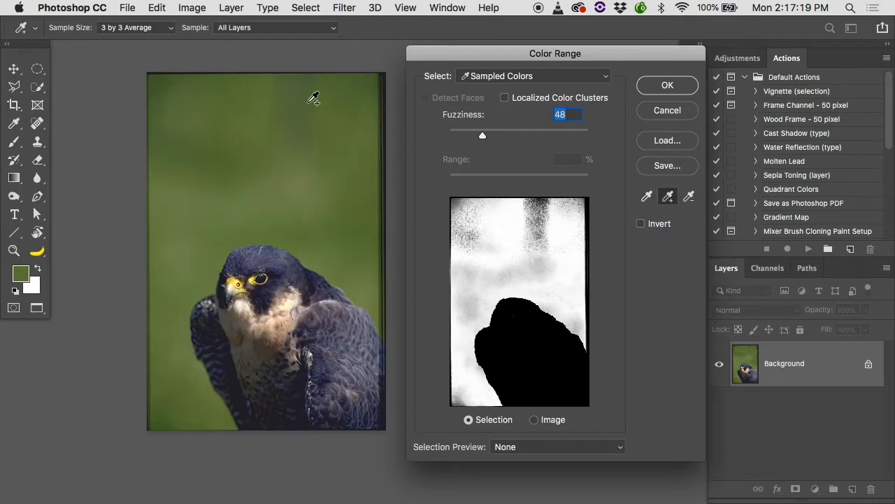
{"action": "left_click", "coordinate": [283, 104]}
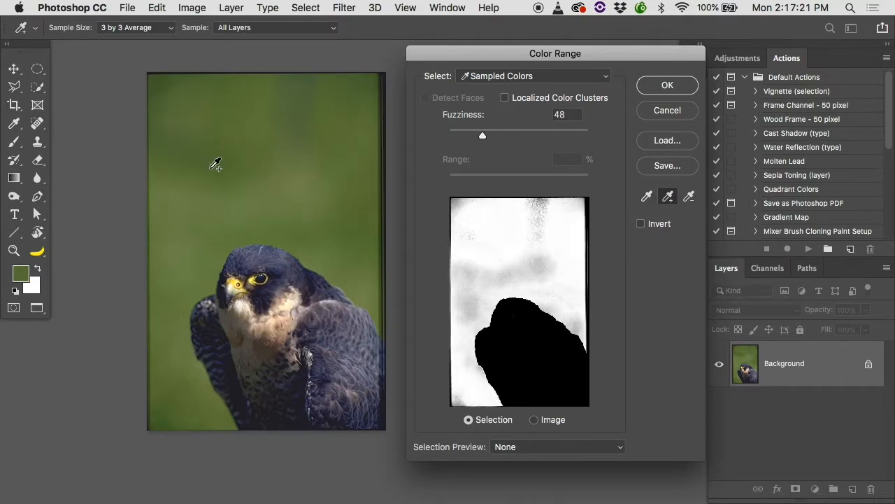
{"action": "left_click", "coordinate": [252, 198]}
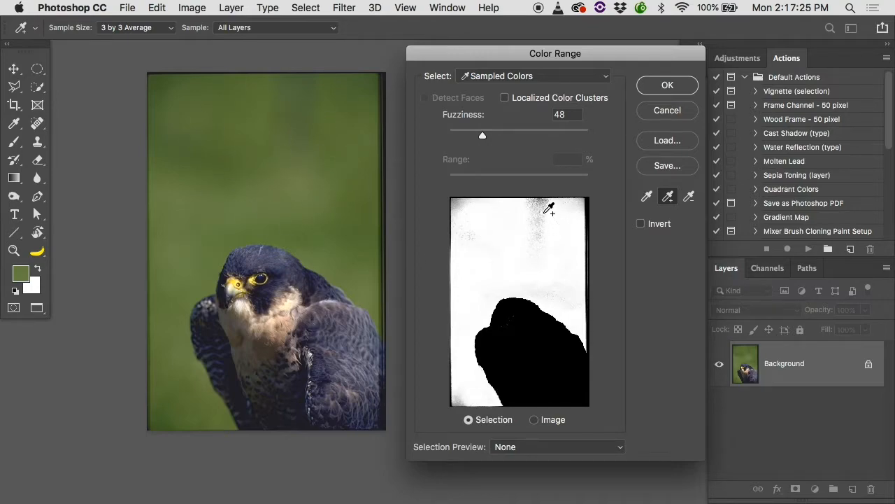
{"action": "left_click", "coordinate": [541, 204]}
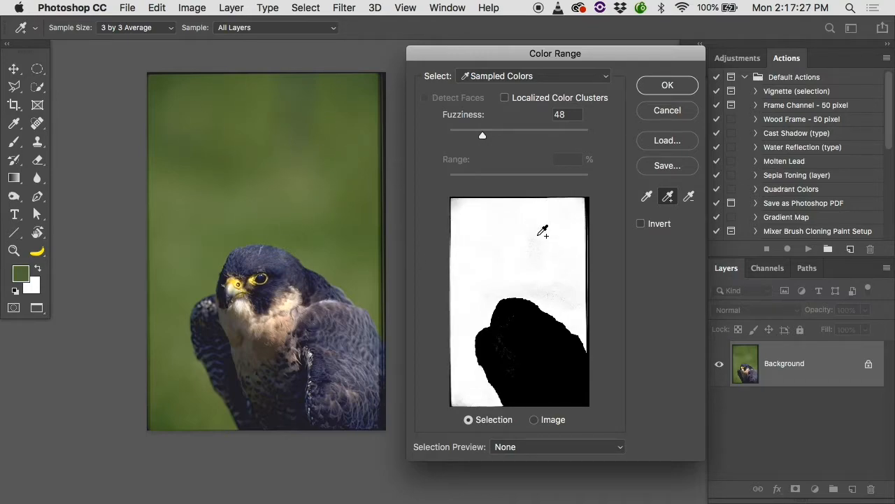
{"action": "left_click", "coordinate": [555, 289]}
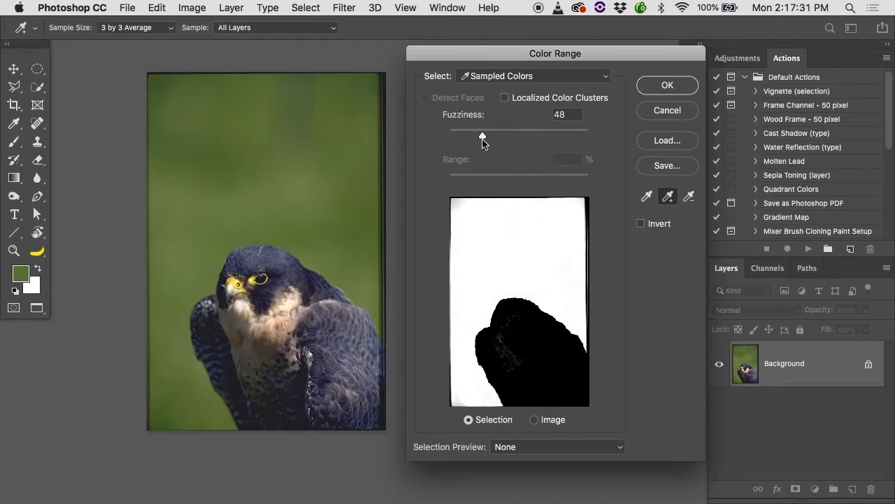
{"action": "left_click_drag", "start_coordinate": [481, 136], "coordinate": [474, 138]}
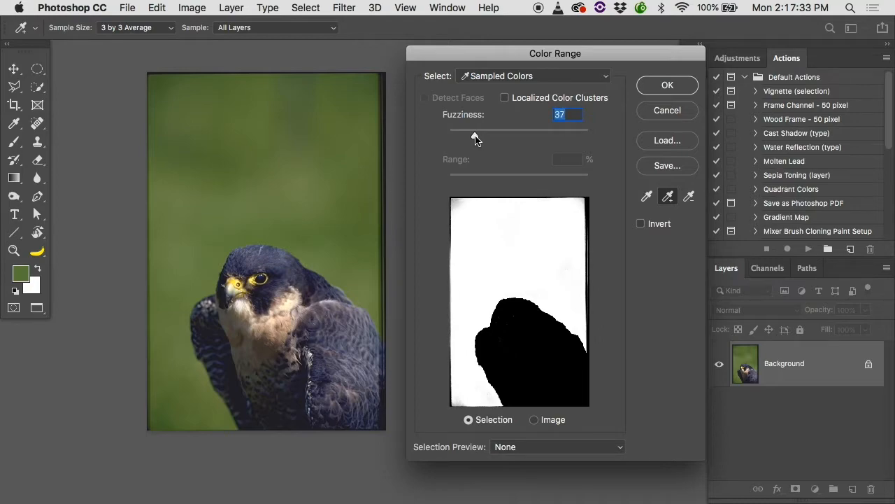
{"action": "left_click", "coordinate": [168, 73]}
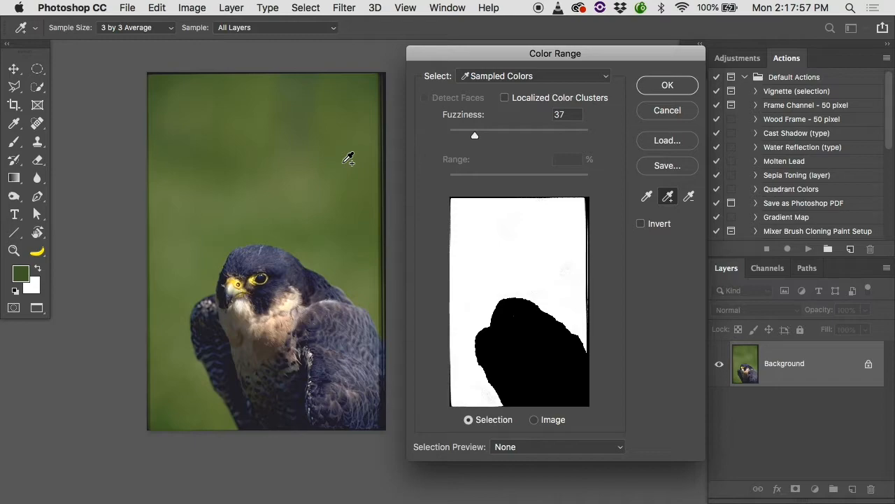
Step: Invert the color range to select the falcon and turn the selection into a layer mask
{"action": "left_click", "coordinate": [641, 223]}
{"action": "left_click", "coordinate": [669, 89]}
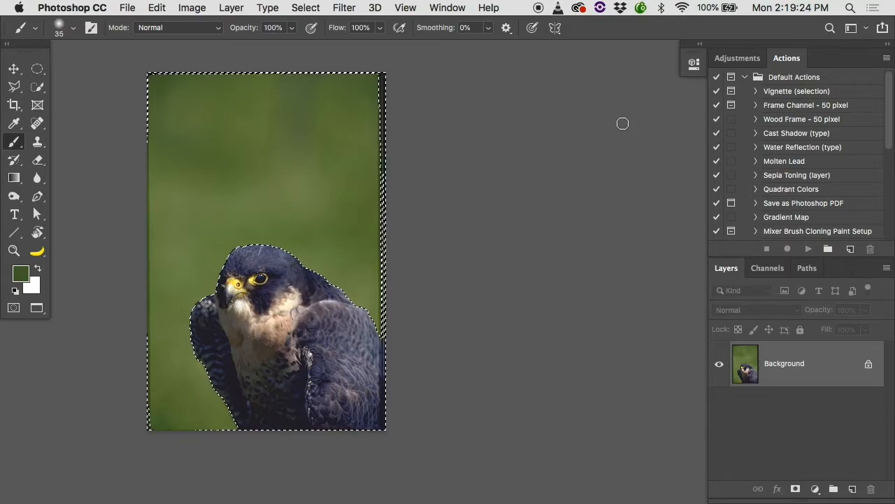
{"action": "left_click", "coordinate": [796, 489]}
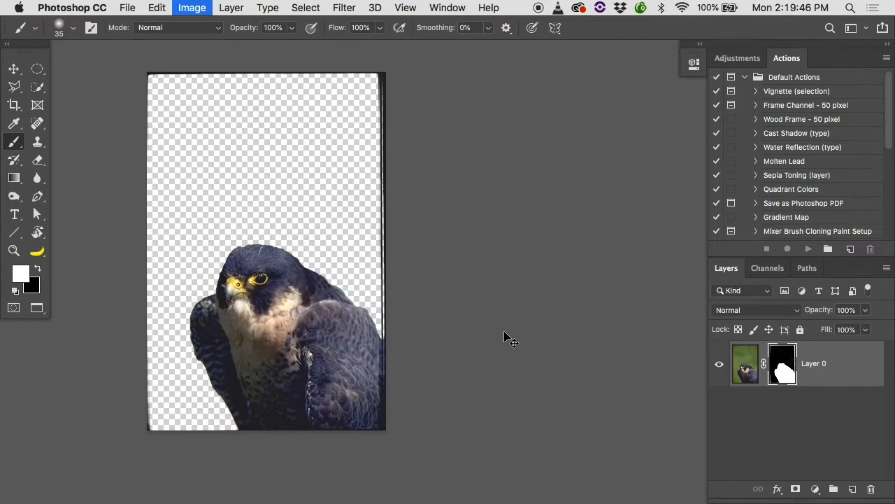
Step: Invert the layer mask to show the green background, and invert it back to show the falcon
{"action": "key", "text": "super+i"}
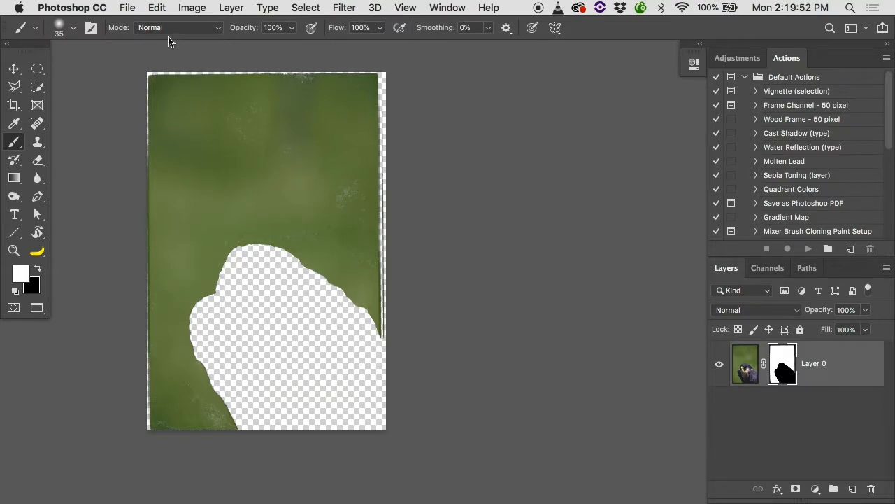
{"action": "left_click", "coordinate": [183, 8]}
{"action": "mouse_move", "coordinate": [204, 46]}
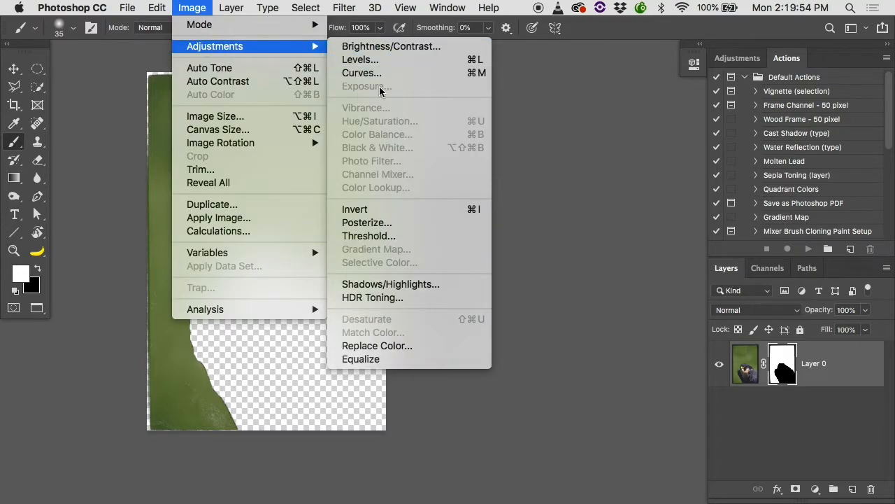
{"action": "left_click", "coordinate": [469, 212]}
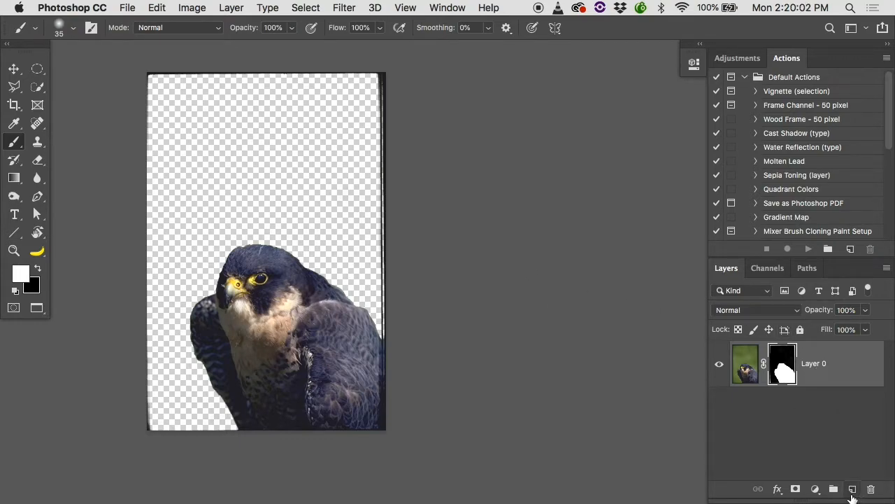
Step: Add a new empty layer above the masked falcon layer and activate the Gradient tool
{"action": "left_click", "coordinate": [852, 489]}
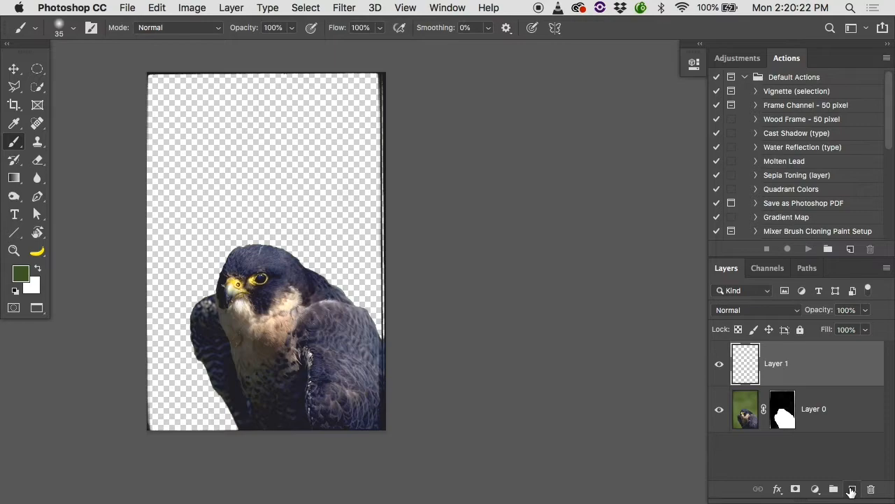
{"action": "key", "text": "g"}
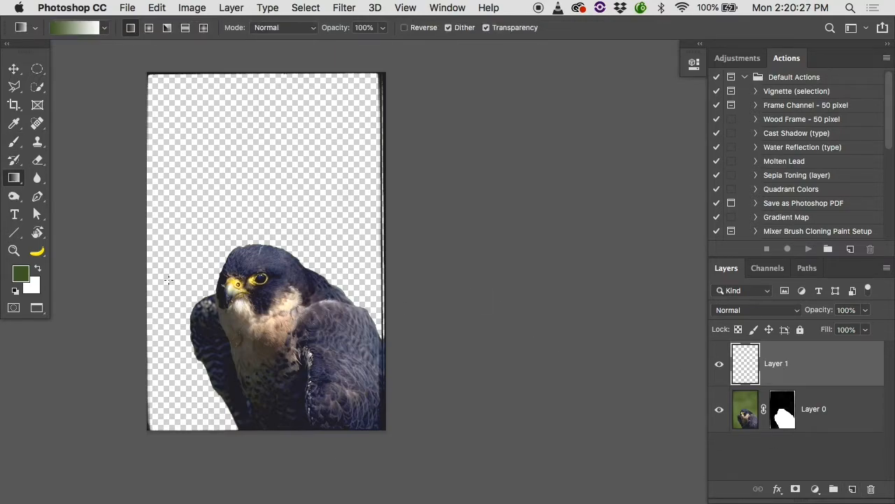
{"action": "left_click", "coordinate": [14, 180]}
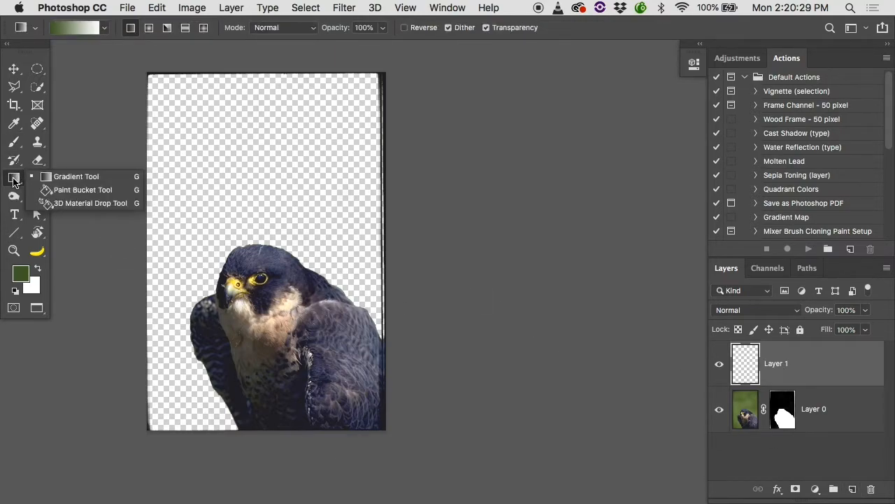
{"action": "left_click", "coordinate": [58, 179]}
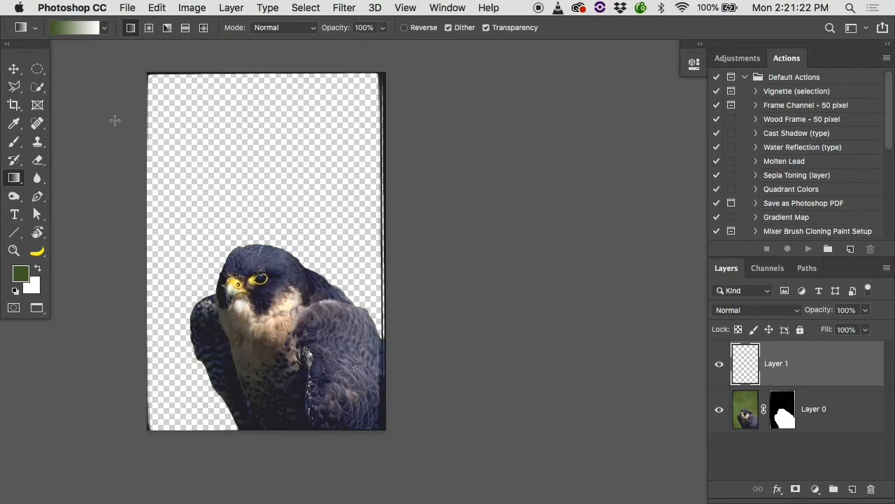
Step: Change the foreground color from green to a soft light blue for the start of the gradient
{"action": "left_click", "coordinate": [20, 273]}
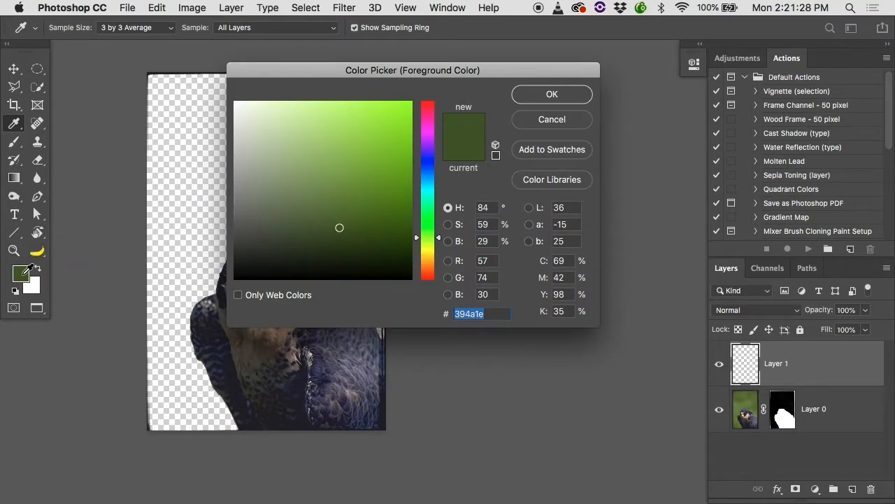
{"action": "left_click_drag", "start_coordinate": [283, 75], "coordinate": [205, 84]}
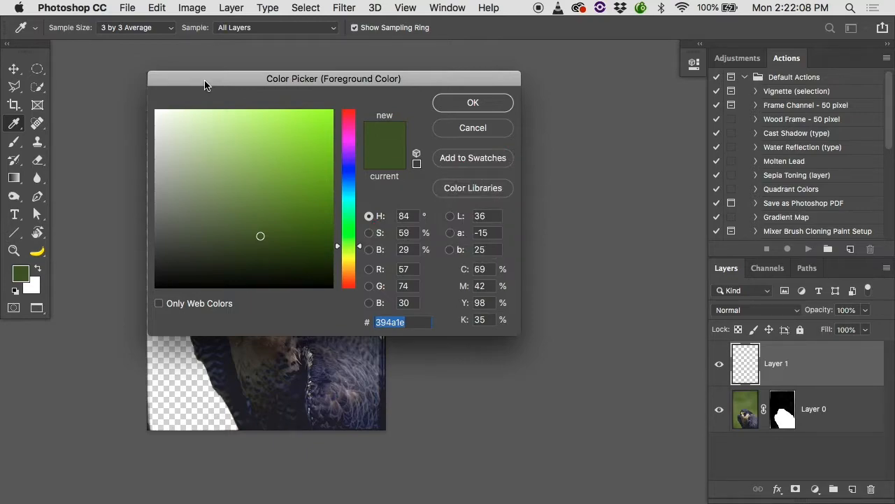
{"action": "left_click", "coordinate": [353, 182]}
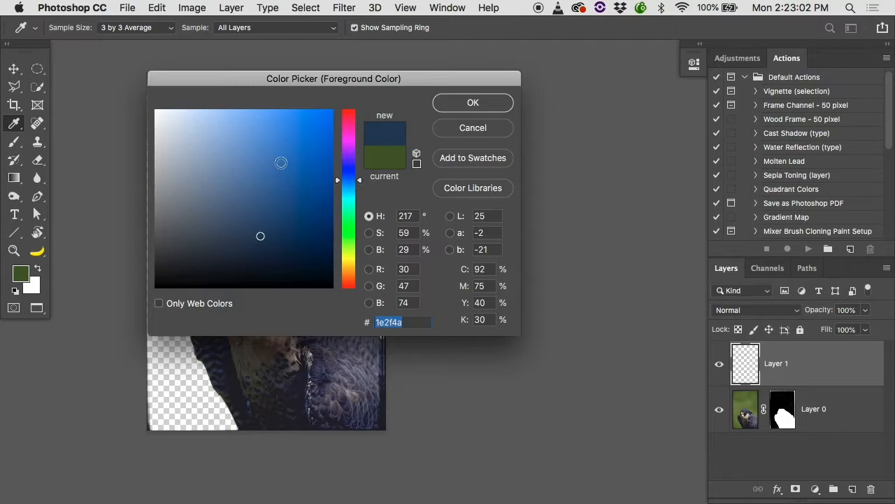
{"action": "left_click", "coordinate": [248, 166]}
{"action": "left_click_drag", "start_coordinate": [247, 166], "coordinate": [239, 144]}
{"action": "left_click", "coordinate": [470, 104]}
{"action": "key", "text": "g"}
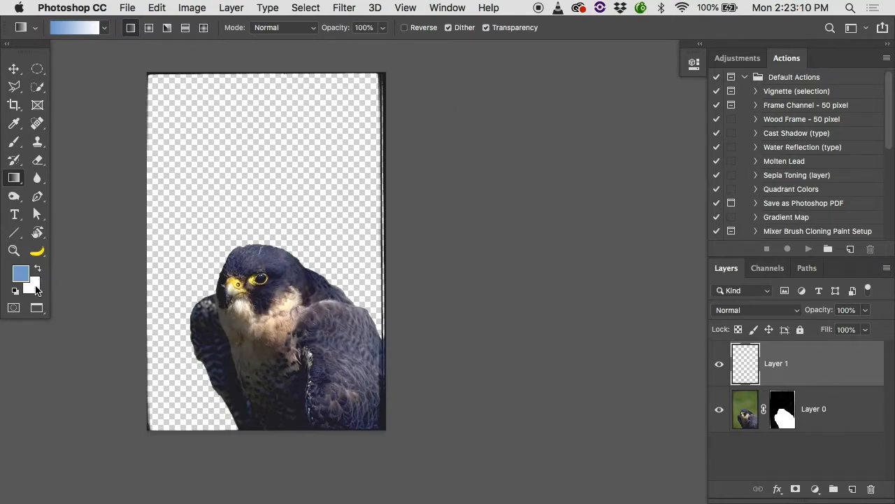
Step: Set the background color to the deep blue 263fbf for the end of the gradient
{"action": "left_click", "coordinate": [35, 285]}
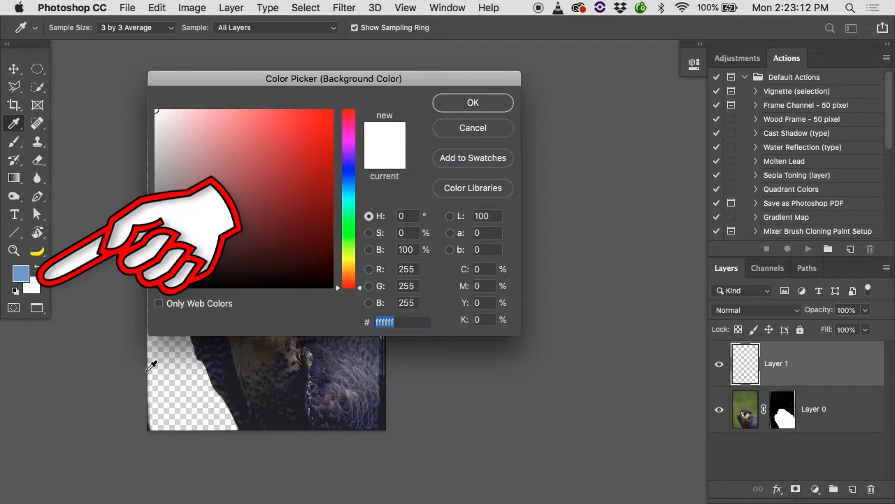
{"action": "left_click", "coordinate": [346, 174]}
{"action": "left_click", "coordinate": [311, 142]}
{"action": "left_click_drag", "start_coordinate": [310, 143], "coordinate": [297, 154]}
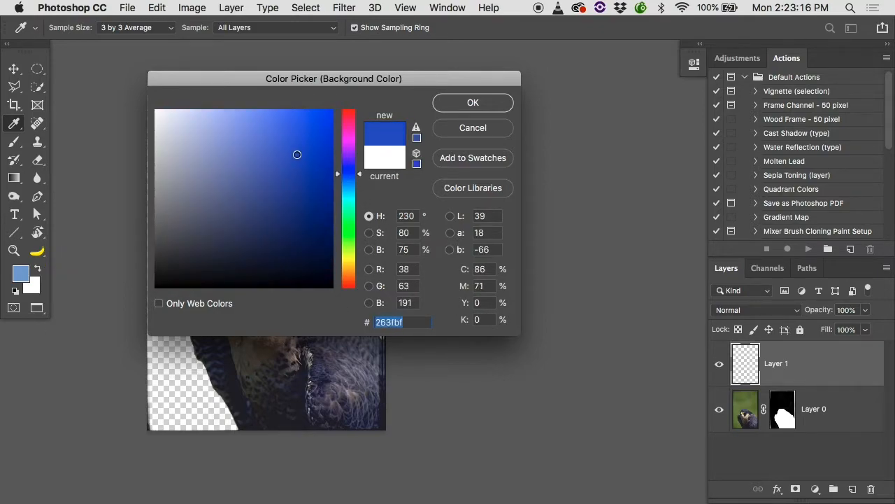
{"action": "left_click", "coordinate": [463, 101]}
{"action": "key", "text": "g"}
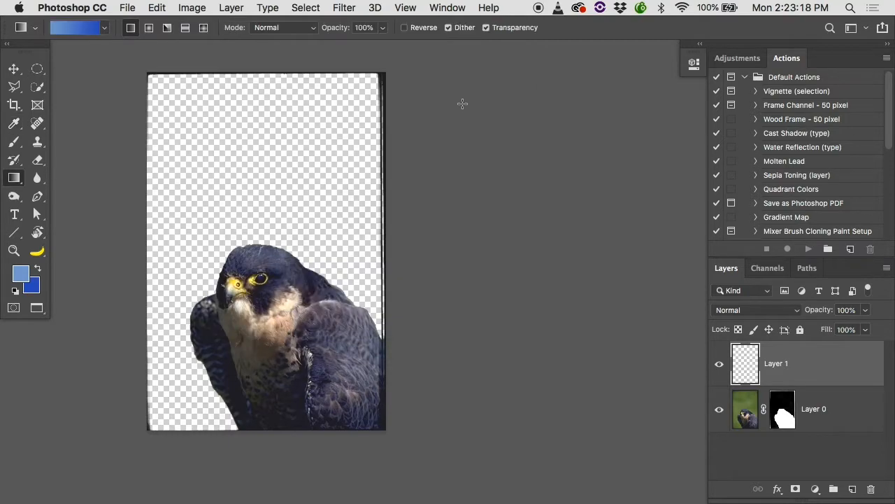
Step: Fill Layer 1 with an upward linear gradient from light blue to deep blue and move the layer below the falcon layer
{"action": "left_click", "coordinate": [105, 29]}
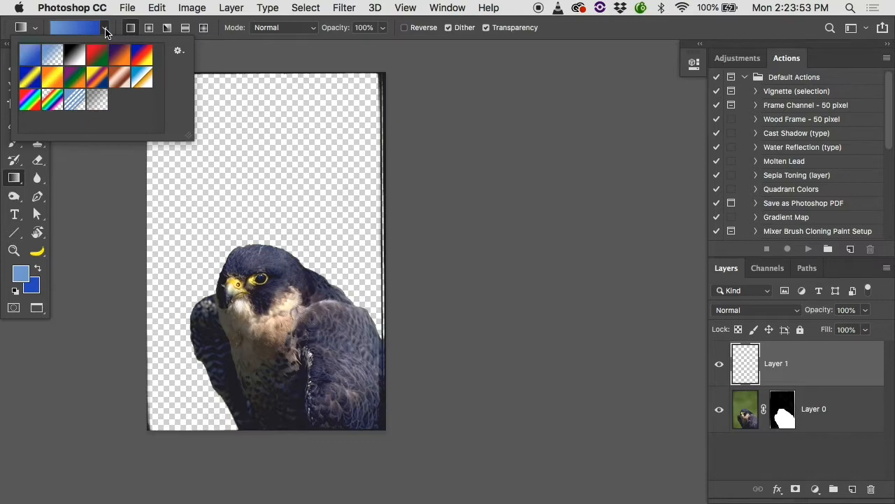
{"action": "left_click", "coordinate": [214, 326]}
{"action": "left_click_drag", "start_coordinate": [213, 357], "coordinate": [236, 119]}
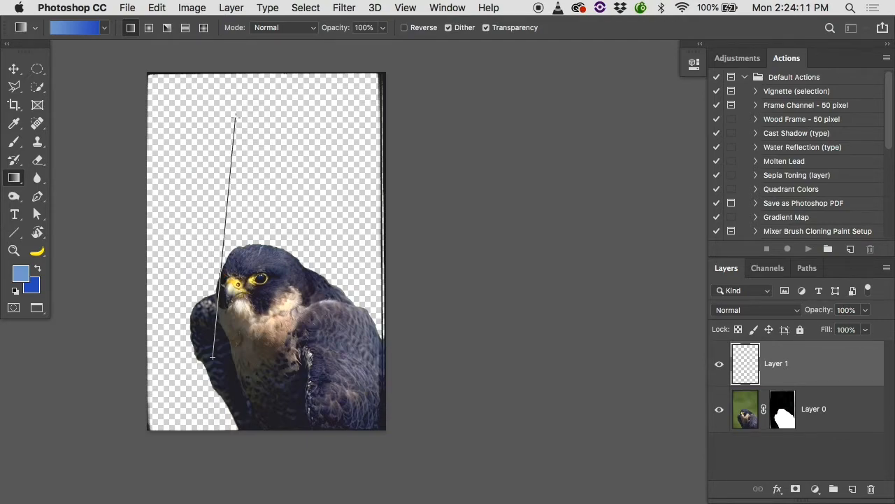
{"action": "mouse_move", "coordinate": [235, 117]}
{"action": "left_mouse_down"}
{"action": "mouse_move", "coordinate": [205, 295]}
{"action": "mouse_move", "coordinate": [207, 353]}
{"action": "mouse_move", "coordinate": [232, 135]}
{"action": "mouse_move", "coordinate": [242, 121]}
{"action": "mouse_move", "coordinate": [208, 350]}
{"action": "mouse_move", "coordinate": [214, 190]}
{"action": "mouse_move", "coordinate": [237, 123]}
{"action": "left_mouse_up"}
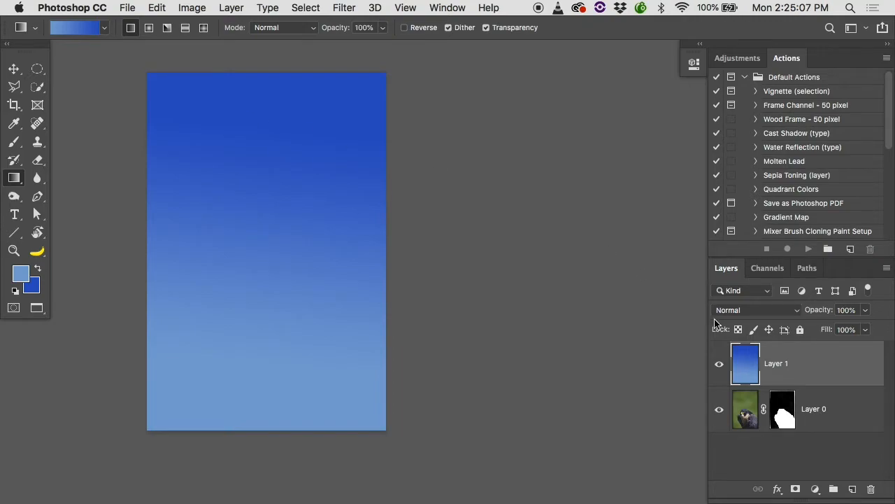
{"action": "left_click_drag", "start_coordinate": [743, 362], "coordinate": [745, 426]}
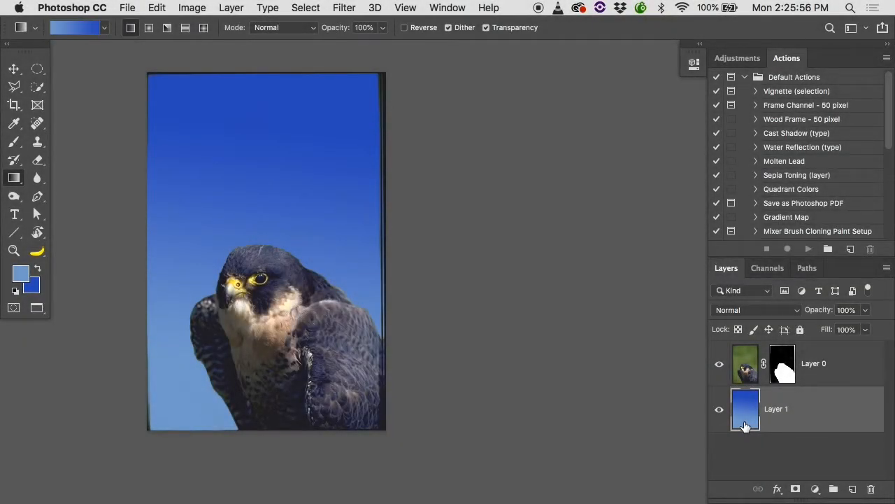
Step: Hide the falcon layer and redraw the gradient on Layer 1 from below the canvas up to near its upper edge
{"action": "left_click", "coordinate": [719, 363]}
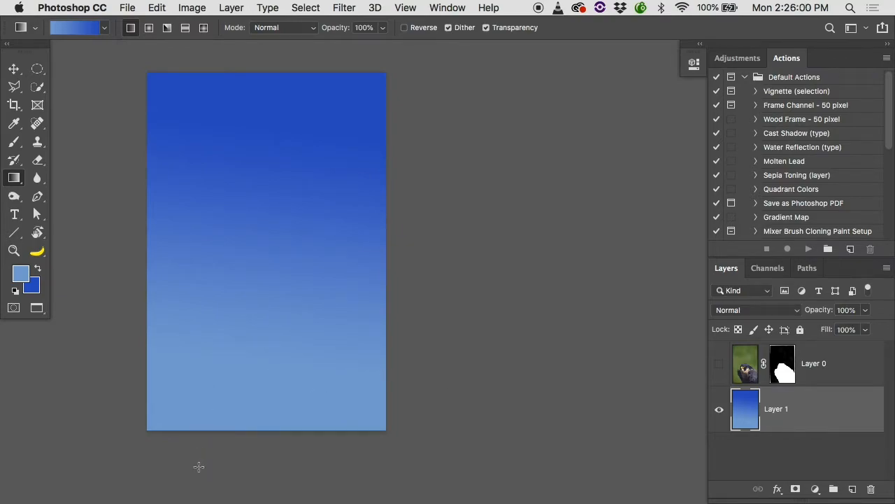
{"action": "left_click_drag", "start_coordinate": [199, 466], "coordinate": [216, 90]}
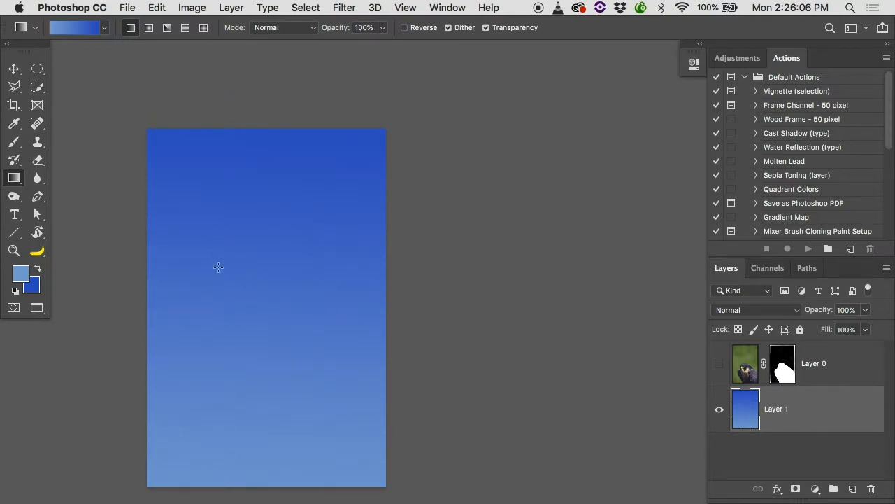
{"action": "scroll", "coordinate": [210, 289], "scroll_direction": "down", "scroll_amount": 3}
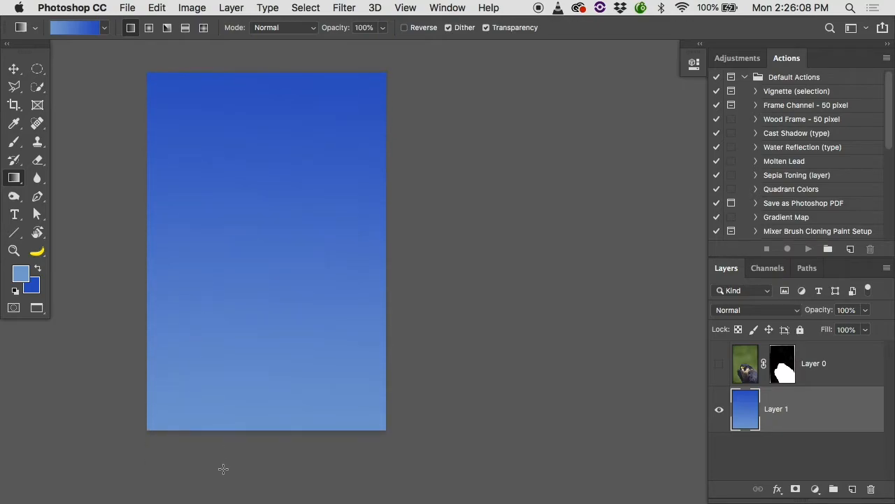
{"action": "scroll", "coordinate": [200, 463], "scroll_direction": "up", "scroll_amount": 3}
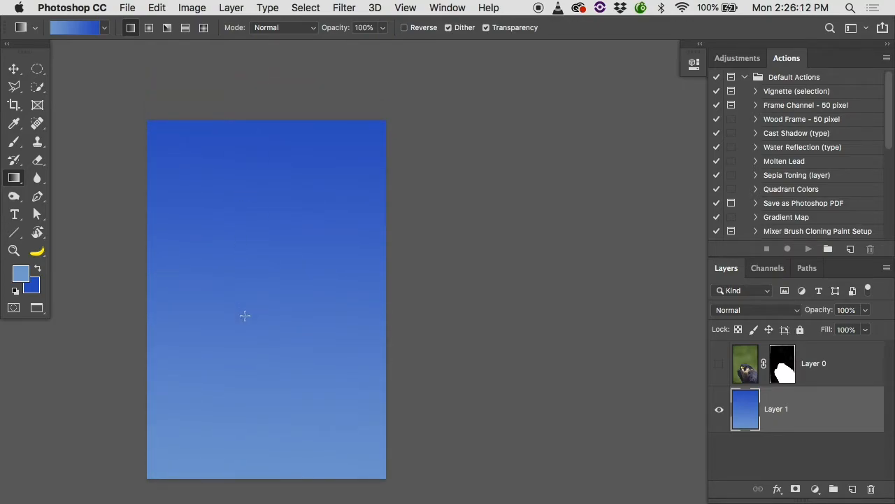
Step: Try very short, sideways and downward gradients on Layer 1, and show the falcon layer again
{"action": "left_click_drag", "start_coordinate": [245, 307], "coordinate": [245, 302]}
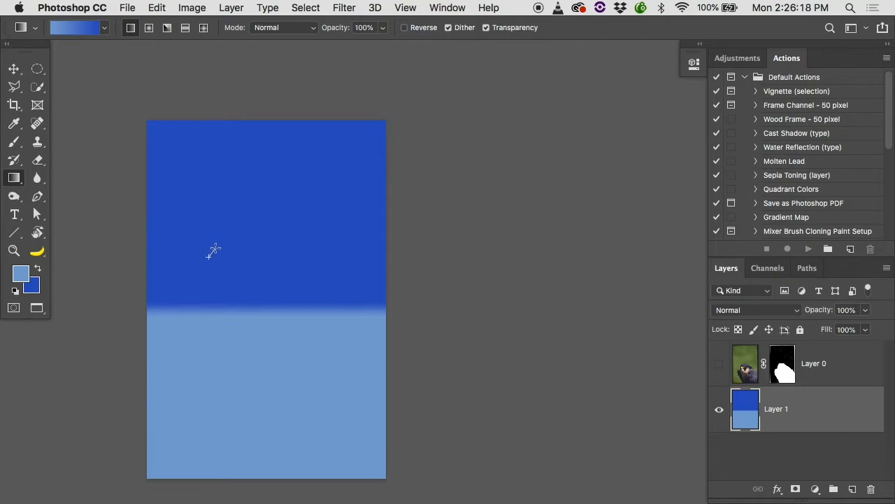
{"action": "left_click_drag", "start_coordinate": [210, 255], "coordinate": [215, 249]}
{"action": "left_click_drag", "start_coordinate": [253, 242], "coordinate": [246, 274]}
{"action": "left_click_drag", "start_coordinate": [256, 332], "coordinate": [239, 214]}
{"action": "left_click_drag", "start_coordinate": [302, 300], "coordinate": [259, 300]}
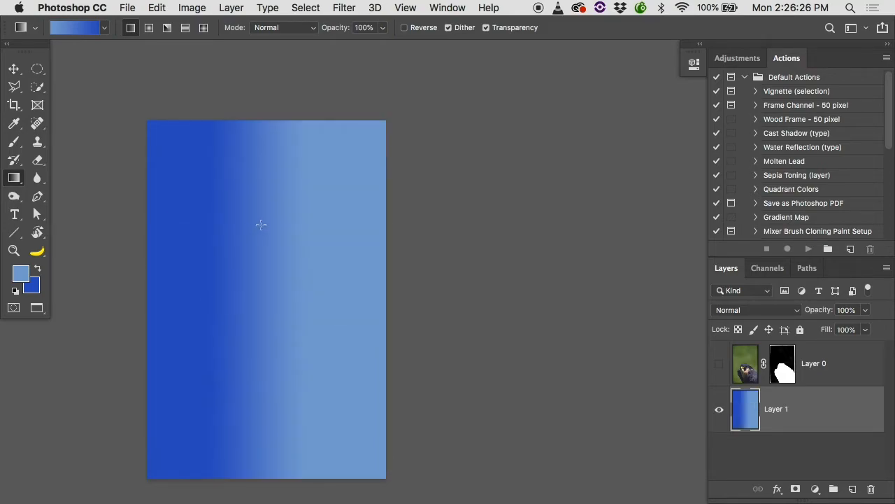
{"action": "left_click_drag", "start_coordinate": [260, 225], "coordinate": [261, 314]}
{"action": "left_click", "coordinate": [719, 363]}
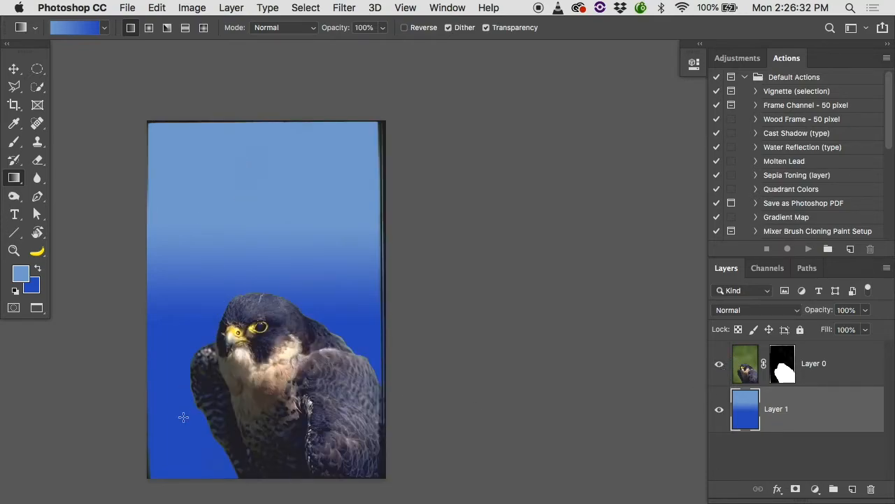
Step: Redraw the gradient upward behind the falcon at several lengths, ending with deep blue above and light blue below
{"action": "left_click_drag", "start_coordinate": [183, 416], "coordinate": [197, 149]}
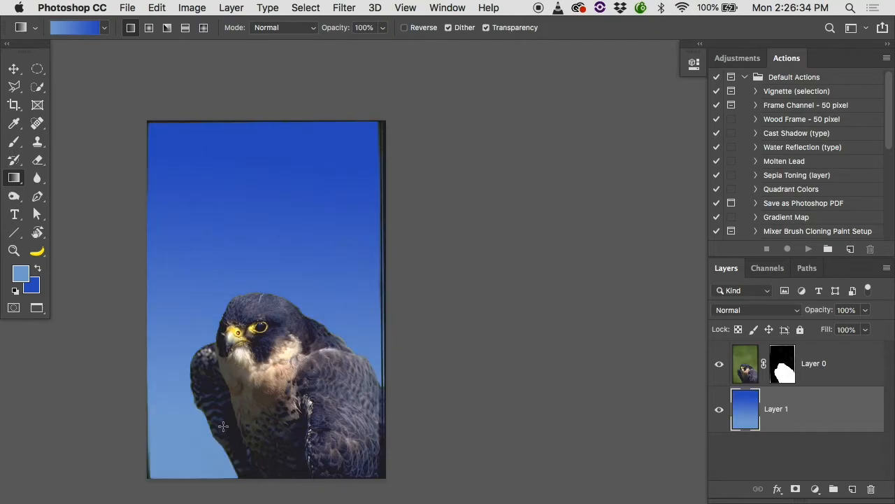
{"action": "left_click_drag", "start_coordinate": [261, 407], "coordinate": [260, 149]}
{"action": "left_click_drag", "start_coordinate": [256, 318], "coordinate": [267, 86]}
{"action": "left_click_drag", "start_coordinate": [257, 308], "coordinate": [274, 8]}
{"action": "key", "text": "super+minus"}
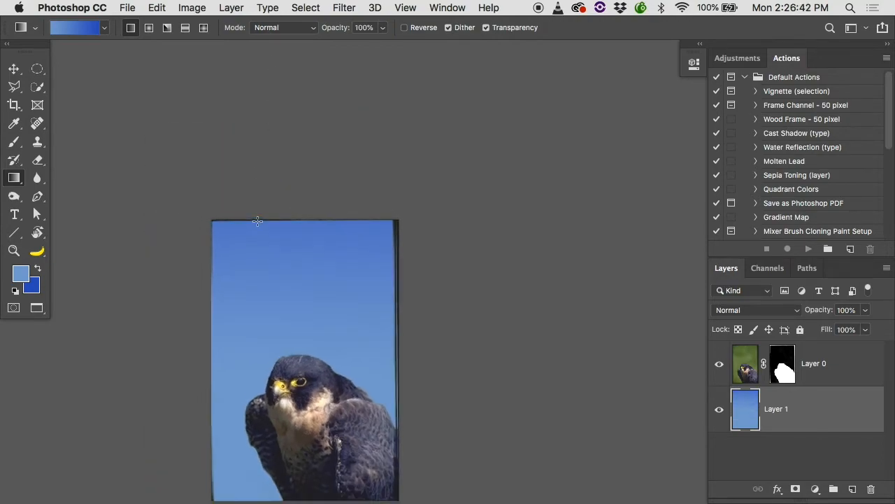
{"action": "scroll", "coordinate": [257, 221], "scroll_direction": "down", "scroll_amount": 4}
{"action": "left_click_drag", "start_coordinate": [250, 462], "coordinate": [256, 233]}
{"action": "left_click_drag", "start_coordinate": [265, 433], "coordinate": [266, 79]}
{"action": "left_click_drag", "start_coordinate": [289, 299], "coordinate": [287, 134]}
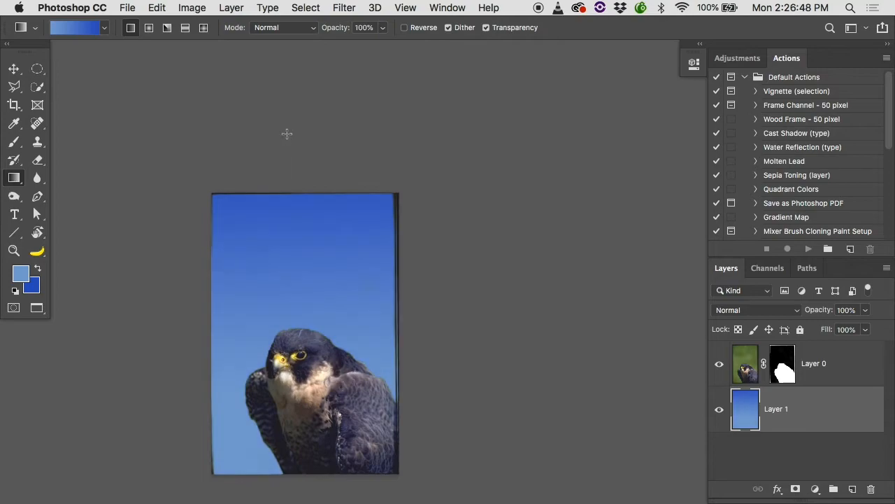
{"action": "scroll", "coordinate": [274, 224], "scroll_direction": "down", "scroll_amount": 3}
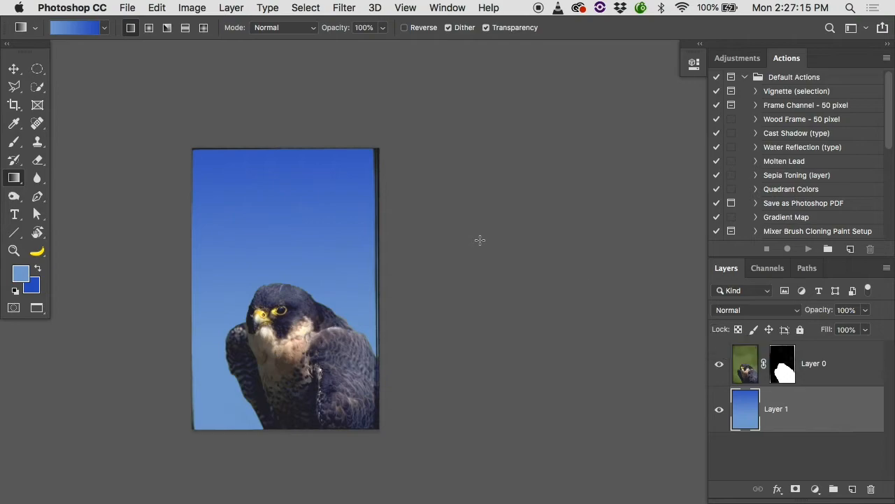
Step: Display Layer 0's mask alone and paint black with the Brush tool over the grey specks above the falcon
{"action": "left_click", "coordinate": [782, 363], "text": "alt"}
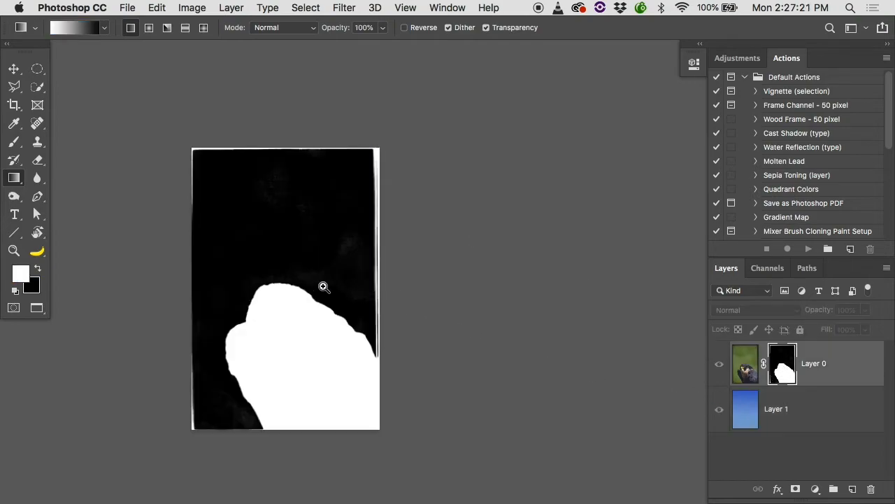
{"action": "left_click", "coordinate": [324, 286], "text": "super"}
{"action": "left_click", "coordinate": [316, 286], "text": "super"}
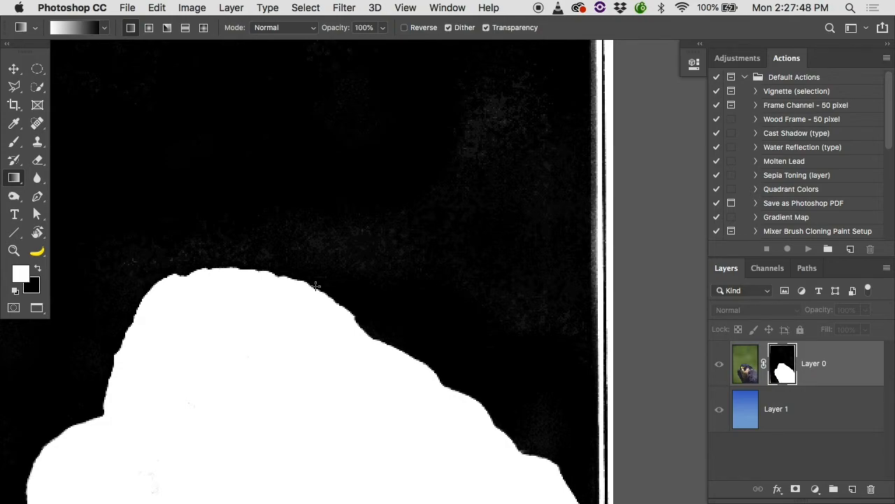
{"action": "key", "text": "b"}
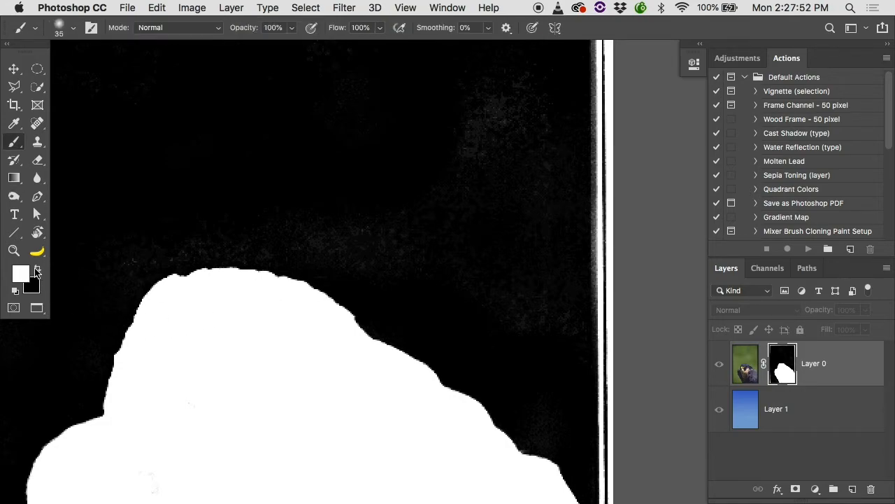
{"action": "left_click_drag", "start_coordinate": [413, 230], "coordinate": [273, 212]}
{"action": "key", "text": "super+z"}
{"action": "key", "text": "x"}
{"action": "mouse_move", "coordinate": [482, 99]}
{"action": "left_mouse_down"}
{"action": "mouse_move", "coordinate": [460, 169]}
{"action": "mouse_move", "coordinate": [509, 74]}
{"action": "mouse_move", "coordinate": [501, 176]}
{"action": "left_mouse_up"}
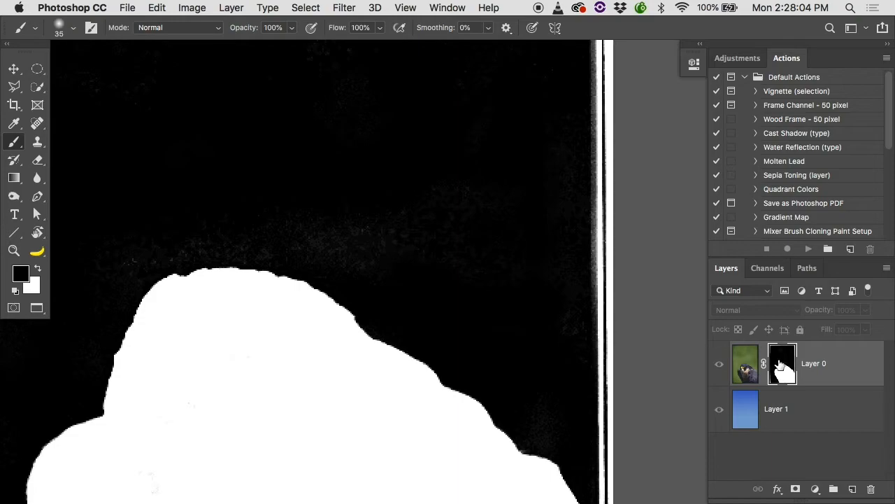
Step: Examine the falcon's upper edge in the normal view and in the mask alone for leftover grey specks
{"action": "left_click", "coordinate": [780, 365], "text": "alt"}
{"action": "scroll", "coordinate": [303, 291], "scroll_direction": "up", "scroll_amount": 10}
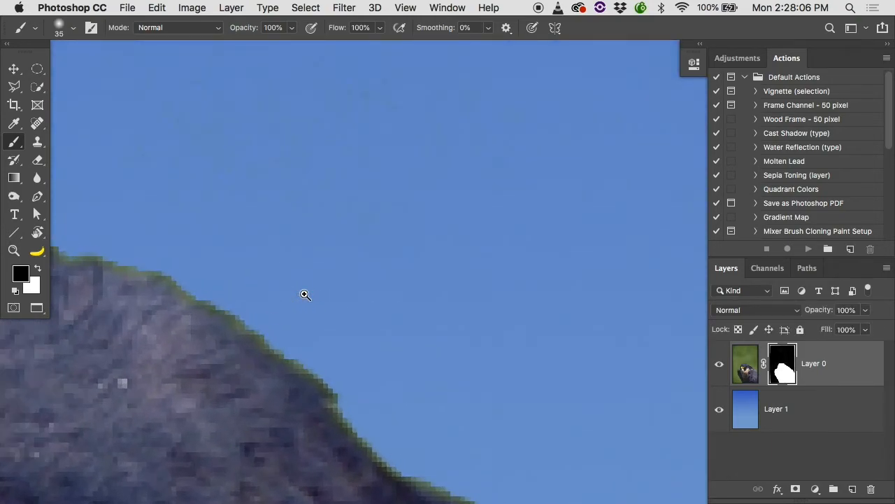
{"action": "left_click_drag", "start_coordinate": [375, 212], "coordinate": [509, 297]}
{"action": "mouse_move", "coordinate": [454, 237]}
{"action": "left_mouse_down"}
{"action": "mouse_move", "coordinate": [395, 245]}
{"action": "mouse_move", "coordinate": [345, 321]}
{"action": "mouse_move", "coordinate": [421, 294]}
{"action": "mouse_move", "coordinate": [456, 210]}
{"action": "mouse_move", "coordinate": [460, 228]}
{"action": "mouse_move", "coordinate": [452, 223]}
{"action": "left_mouse_up"}
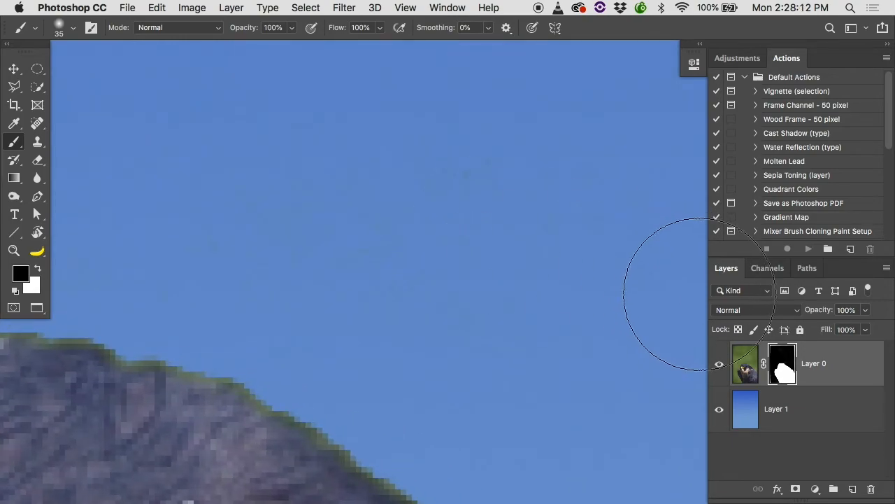
{"action": "left_click", "coordinate": [784, 365], "text": "alt"}
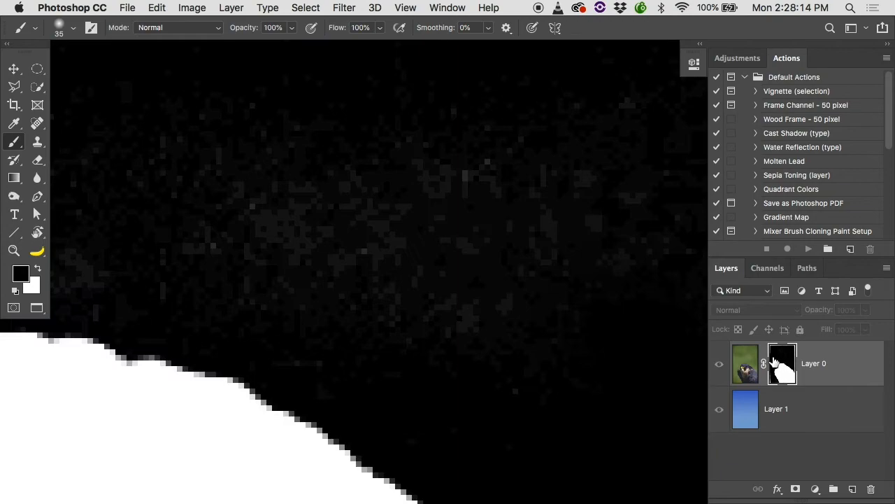
{"action": "left_click_drag", "start_coordinate": [262, 204], "coordinate": [502, 224]}
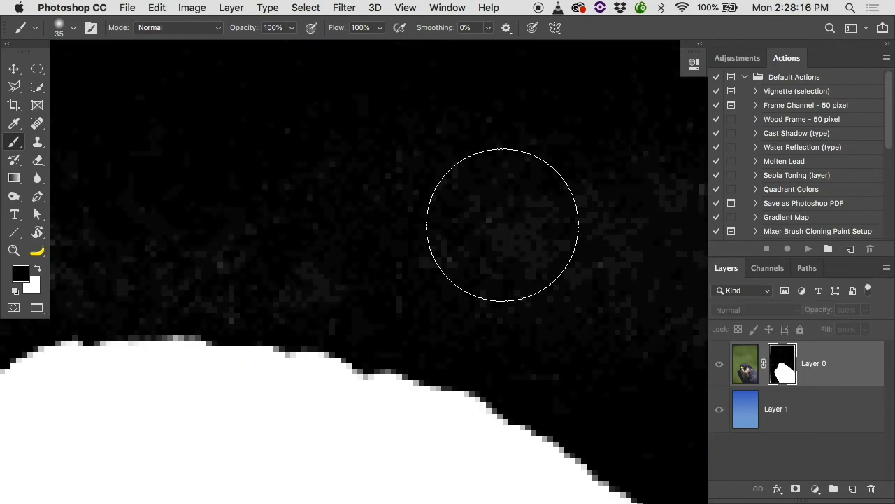
{"action": "mouse_move", "coordinate": [242, 184]}
{"action": "left_mouse_down"}
{"action": "mouse_move", "coordinate": [370, 146]}
{"action": "mouse_move", "coordinate": [443, 168]}
{"action": "left_mouse_up"}
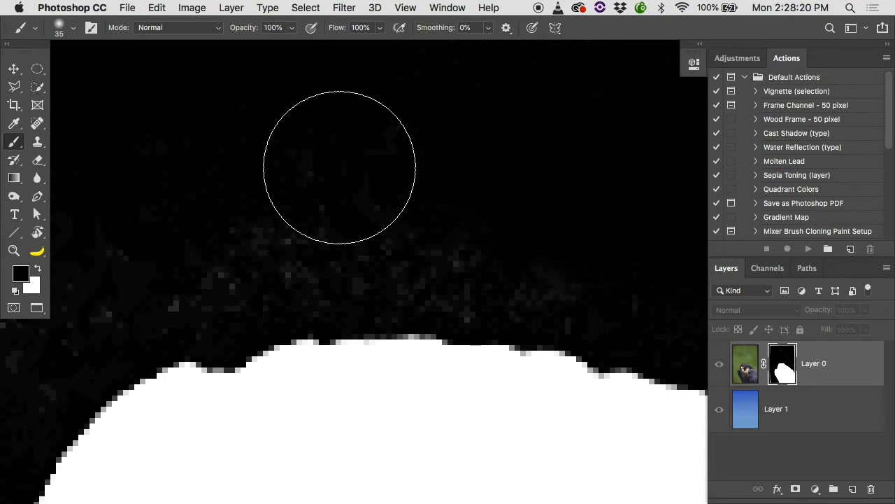
{"action": "scroll", "coordinate": [340, 167], "scroll_direction": "left", "scroll_amount": 5}
{"action": "scroll", "coordinate": [340, 167], "scroll_direction": "down", "scroll_amount": 3}
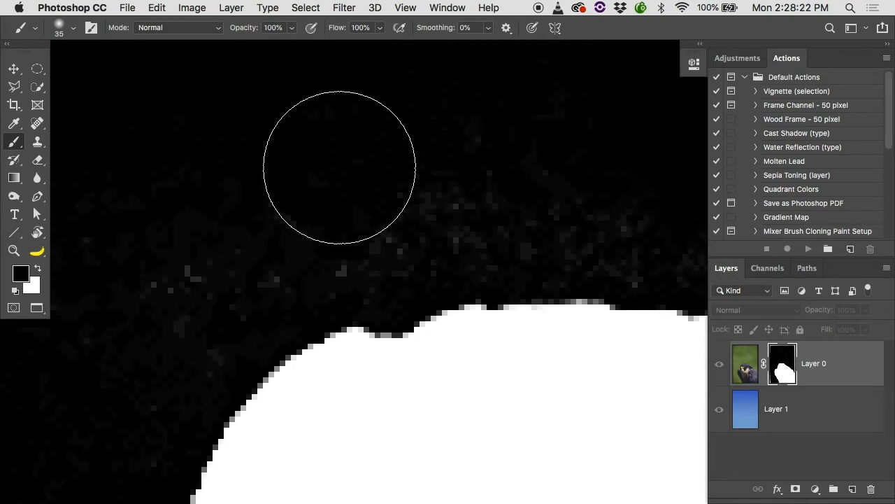
Step: Enlarge the brush to 45 px, and undo a test dab of black on the falcon's white area in the mask
{"action": "key", "text": "bracketright"}
{"action": "key", "text": "bracketright"}
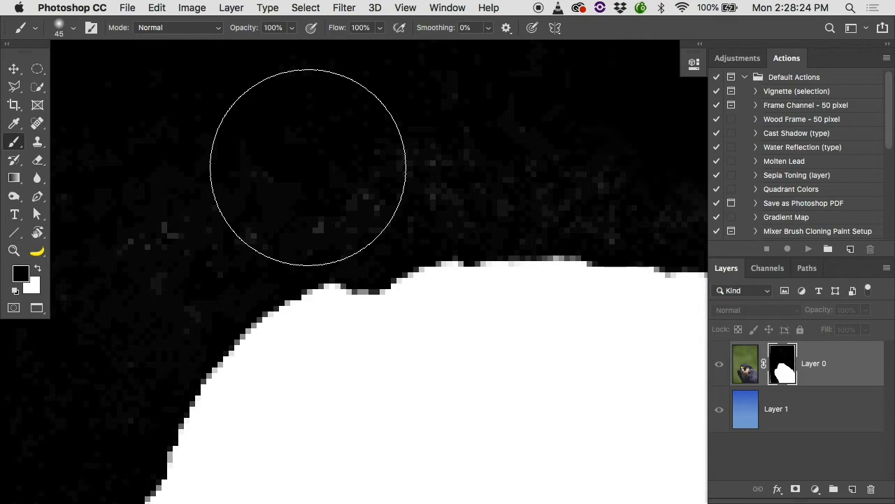
{"action": "left_click", "coordinate": [473, 356]}
{"action": "key", "text": "ctrl+z"}
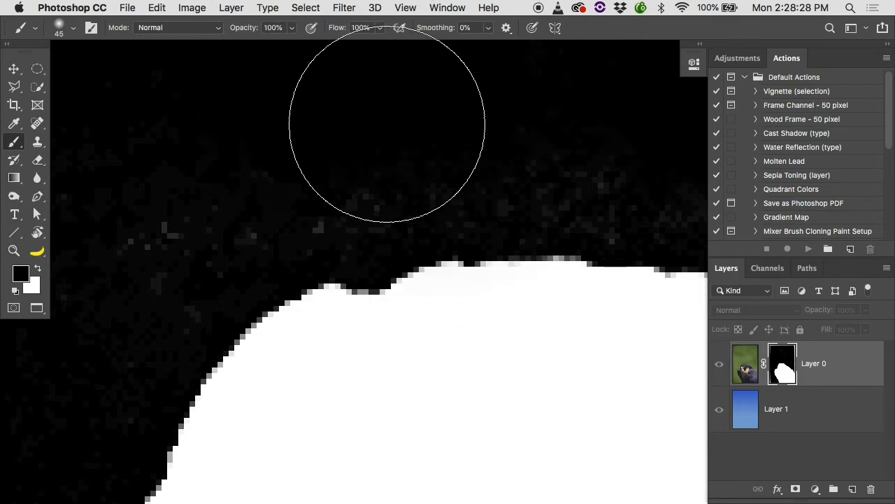
Step: Try painting black with the soft brush over the grey specks above the falcon's head, and undo the strokes
{"action": "left_click", "coordinate": [402, 140]}
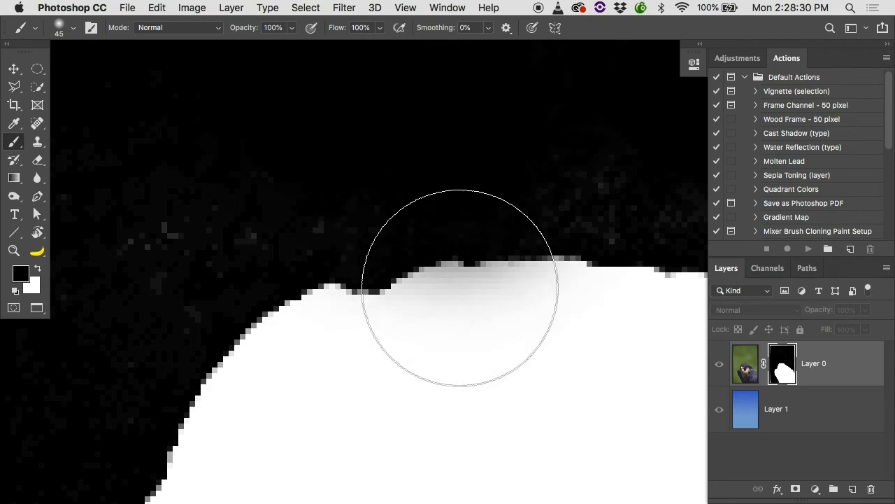
{"action": "key", "text": "ctrl+z"}
{"action": "key", "text": "ctrl+z"}
{"action": "key", "text": "ctrl+z"}
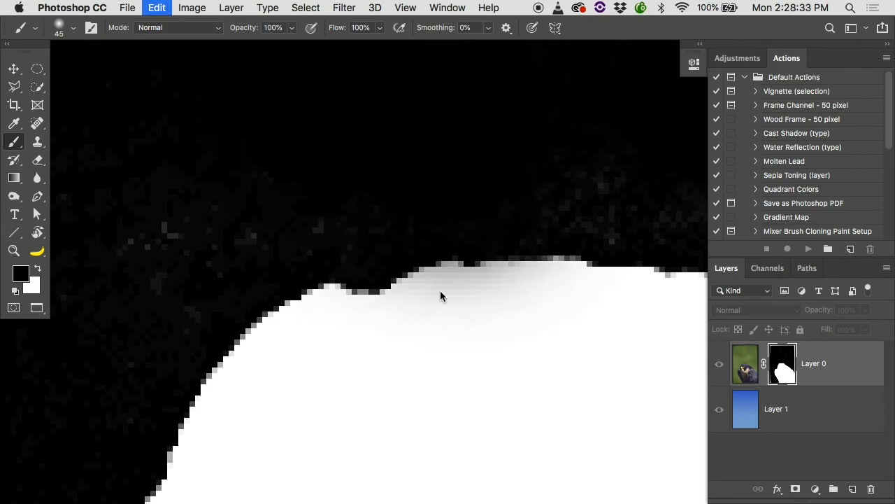
Step: Set the brush hardness to 100% and paint black over the grey specks along the falcon's upper edge in the mask
{"action": "right_click", "coordinate": [435, 249]}
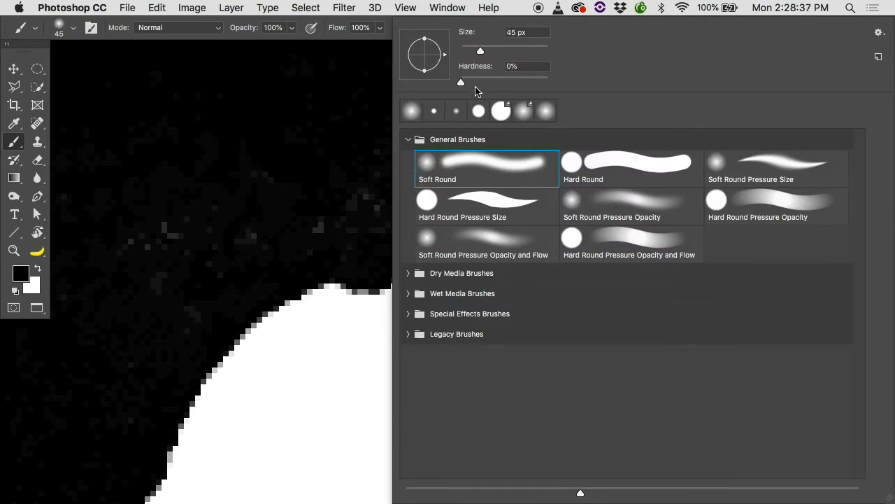
{"action": "left_click_drag", "start_coordinate": [461, 83], "coordinate": [553, 81]}
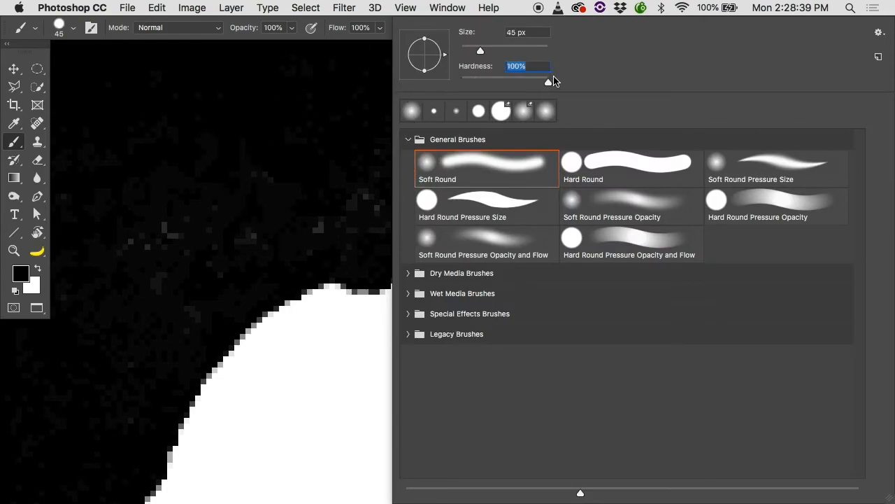
{"action": "key", "text": "Return"}
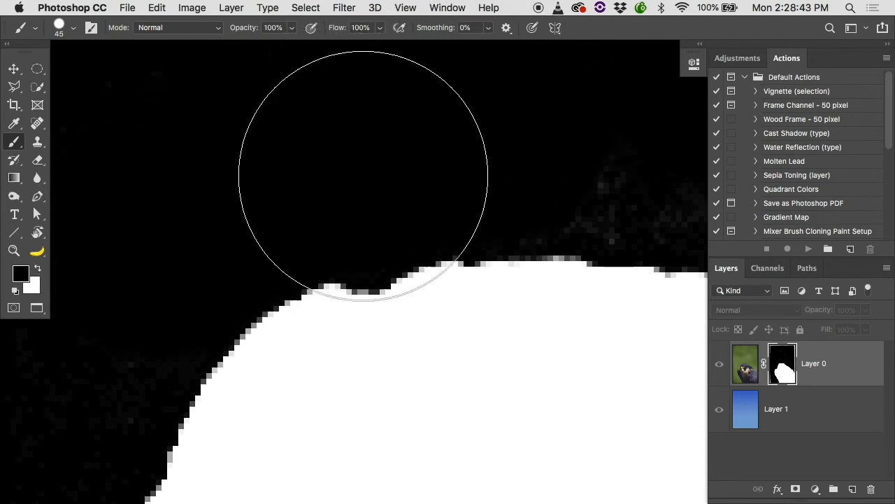
Step: Try hard-edged black dabs that overlap the top of the falcon's head in the mask, and undo them
{"action": "left_click", "coordinate": [563, 179]}
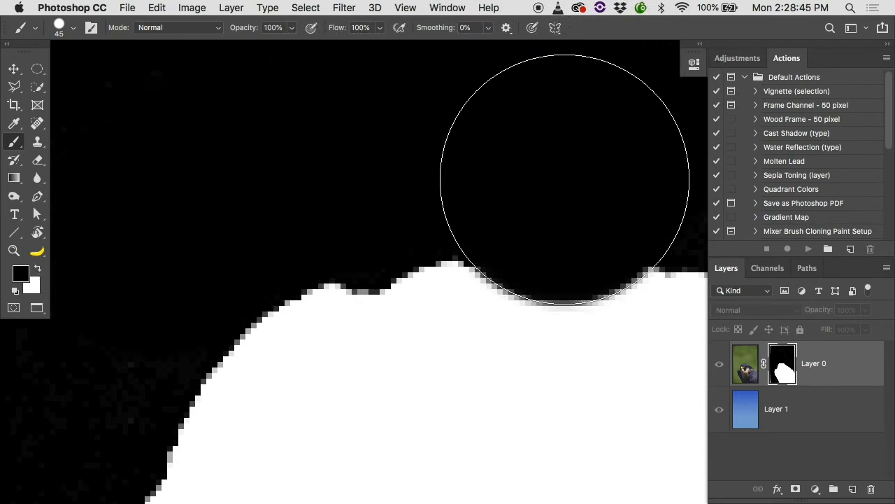
{"action": "key", "text": "super+z"}
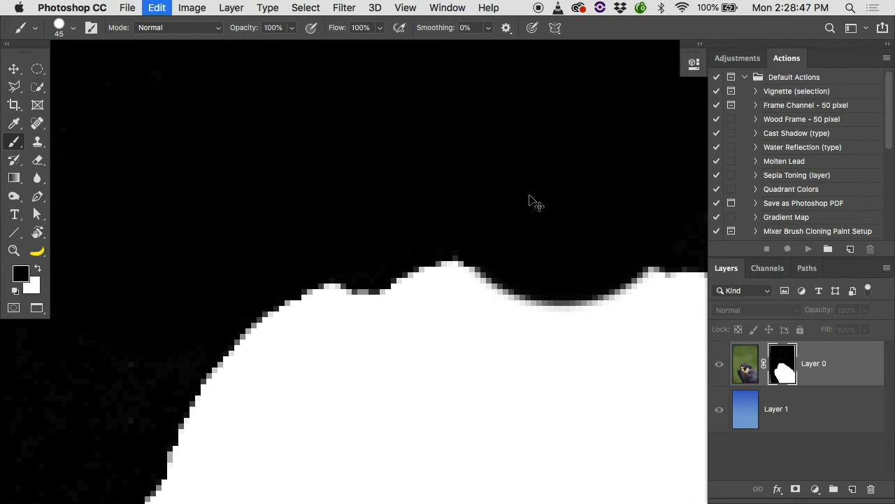
{"action": "left_click", "coordinate": [516, 164]}
{"action": "key", "text": "super+z"}
Step: Set the brush hardness back to 0%, try a soft black dab near the falcon's upper edge, and undo it
{"action": "right_click", "coordinate": [446, 186]}
{"action": "left_click_drag", "start_coordinate": [520, 83], "coordinate": [451, 81]}
{"action": "left_click", "coordinate": [300, 77]}
{"action": "left_click", "coordinate": [469, 180]}
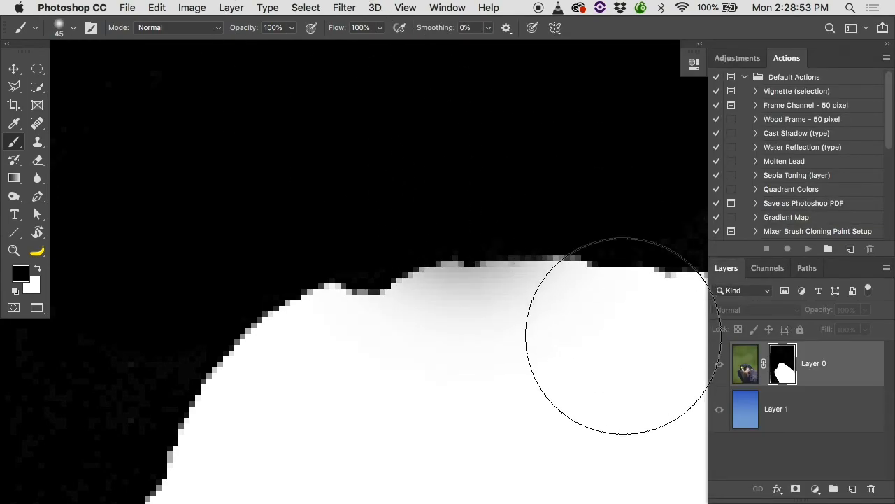
{"action": "key", "text": "super+z"}
Step: Leave the mask-only display and show the whole falcon composite against the blue sky
{"action": "left_click", "coordinate": [460, 263], "text": "alt"}
{"action": "left_click", "coordinate": [461, 263], "text": "alt"}
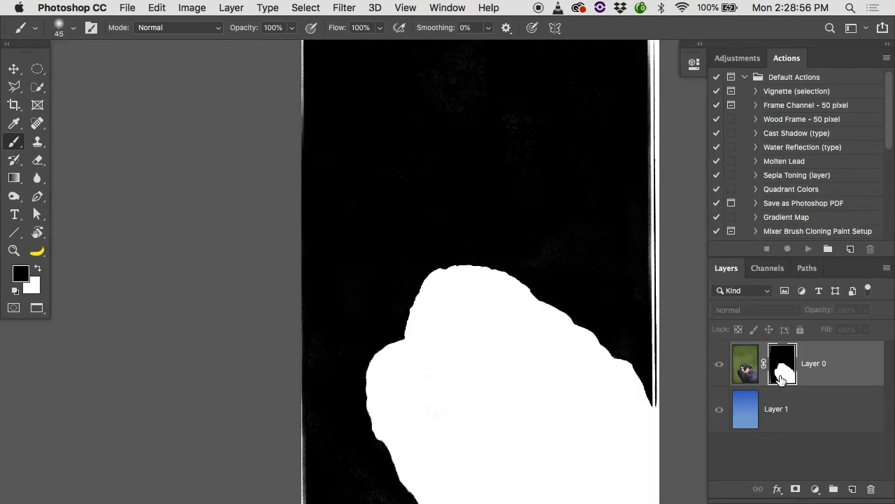
{"action": "left_click", "coordinate": [782, 378], "text": "alt"}
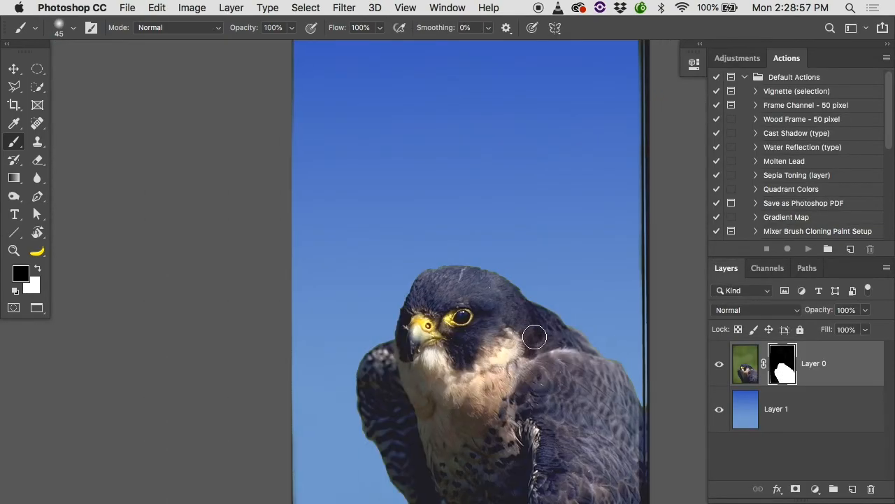